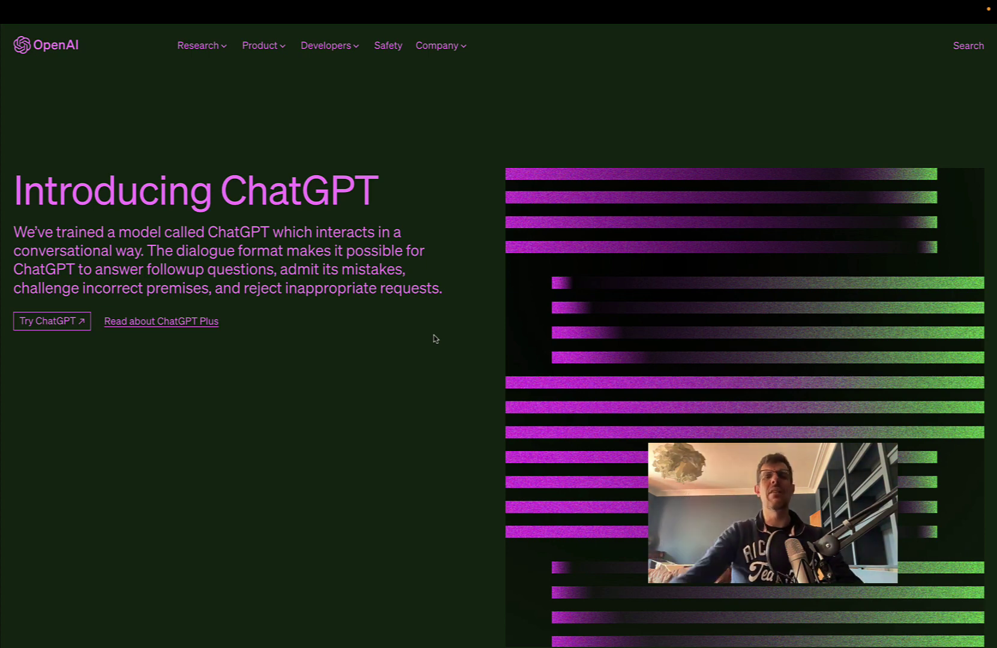
Step: Go to the GPT-4 page footer and choose 'Try on ChatGPT Plus'
{"action": "scroll", "coordinate": [436, 339], "scroll_direction": "down", "scroll_amount": 3}
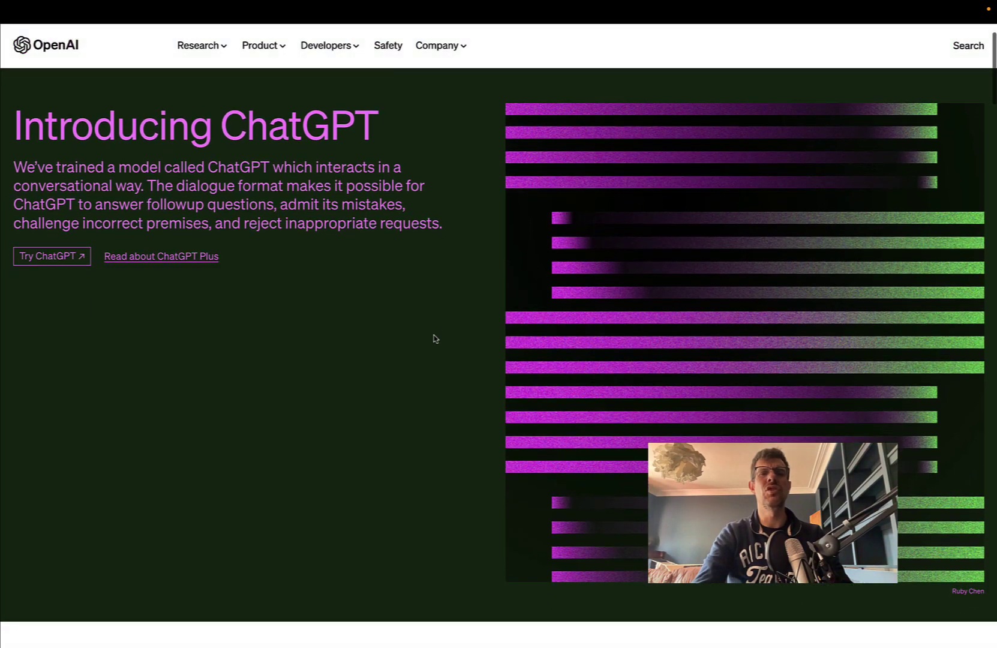
{"action": "scroll", "coordinate": [436, 339], "scroll_direction": "down", "scroll_amount": 5}
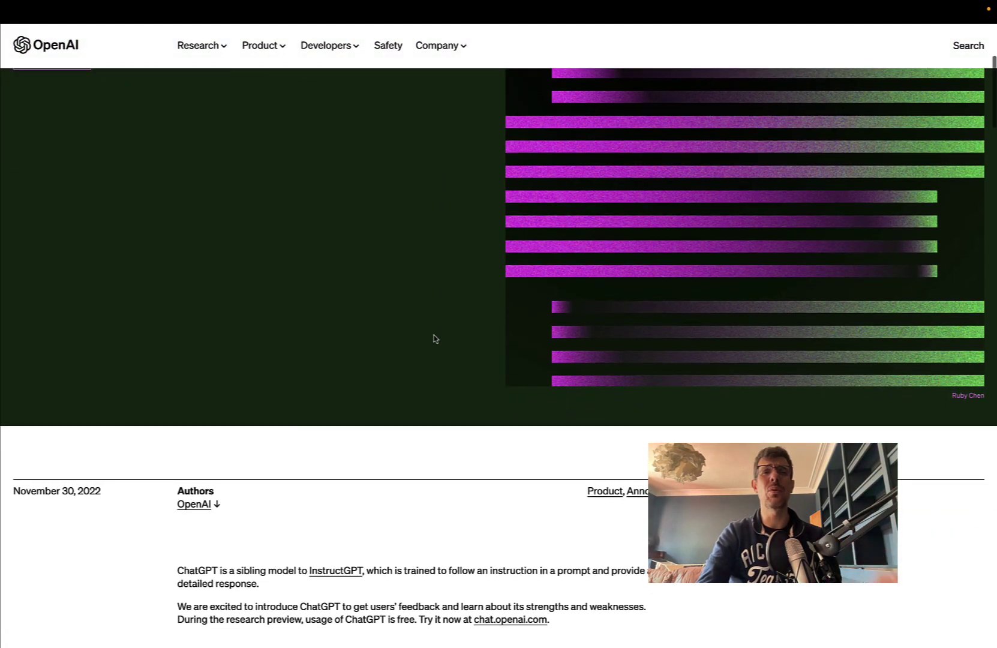
{"action": "scroll", "coordinate": [435, 339], "scroll_direction": "down", "scroll_amount": 6}
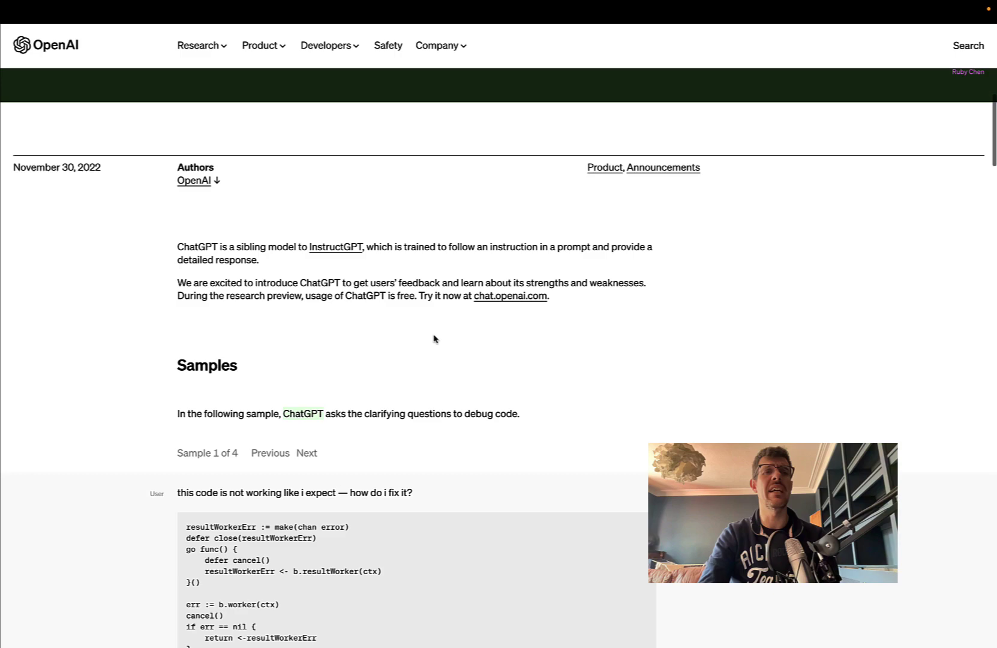
{"action": "scroll", "coordinate": [436, 339], "scroll_direction": "down", "scroll_amount": 5}
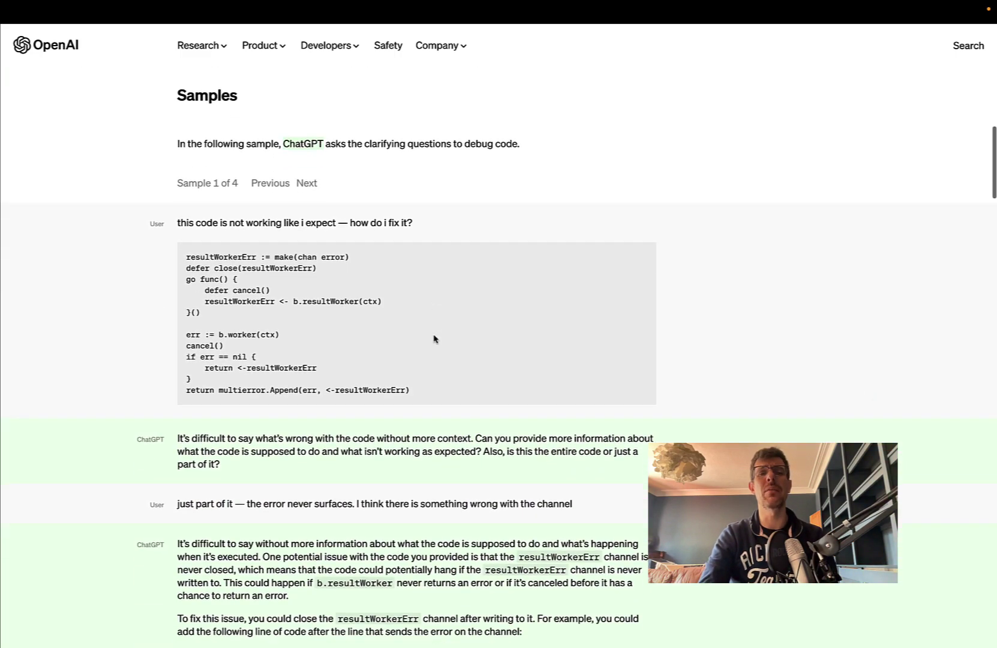
{"action": "scroll", "coordinate": [435, 339], "scroll_direction": "down", "scroll_amount": 5}
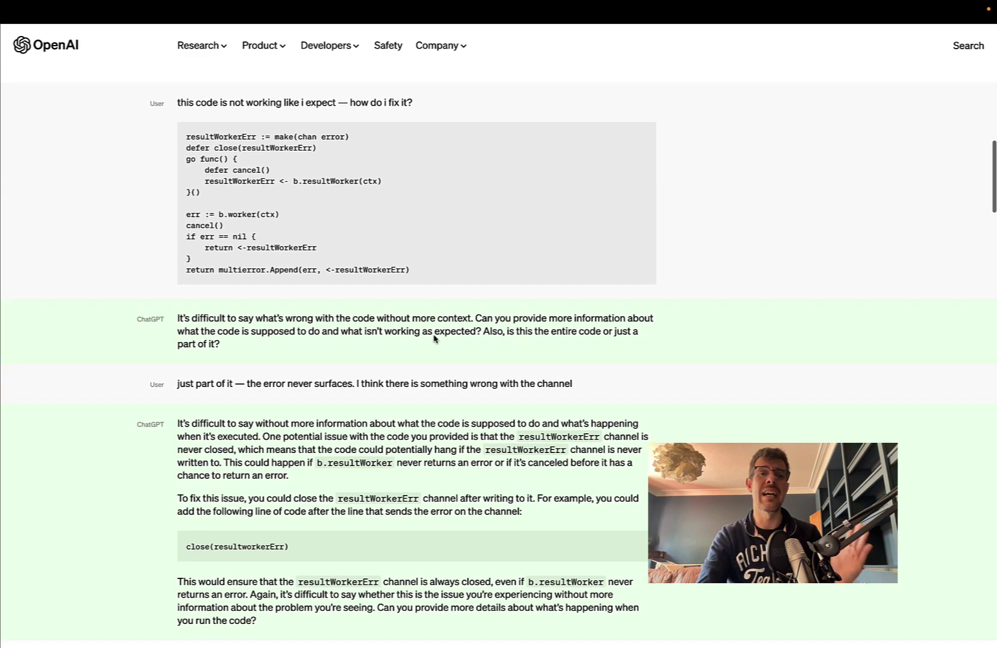
{"action": "scroll", "coordinate": [434, 339], "scroll_direction": "down", "scroll_amount": 6}
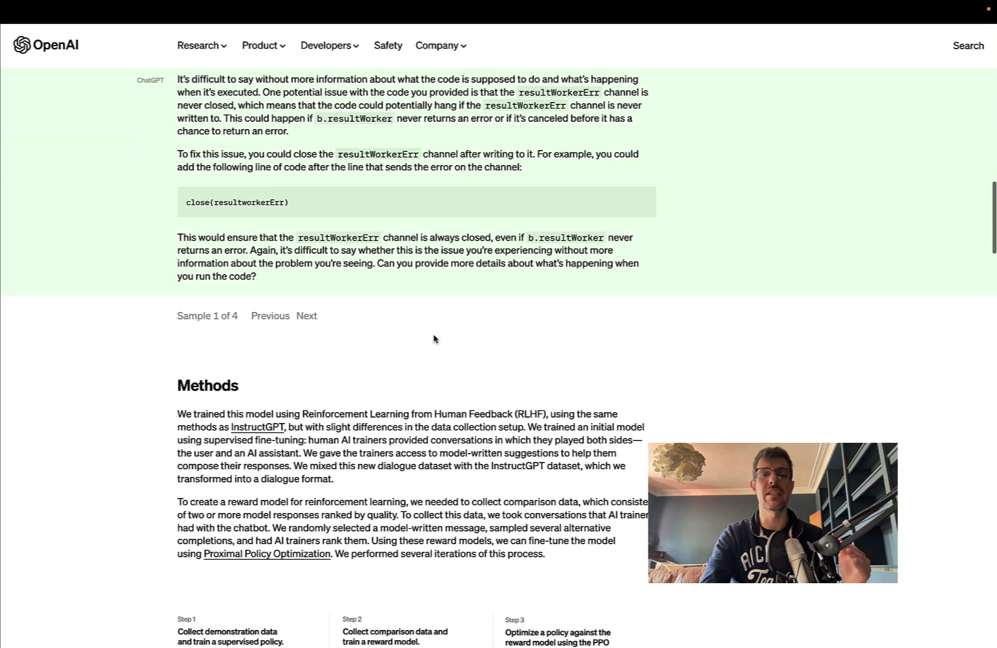
{"action": "scroll", "coordinate": [435, 339], "scroll_direction": "down", "scroll_amount": 3}
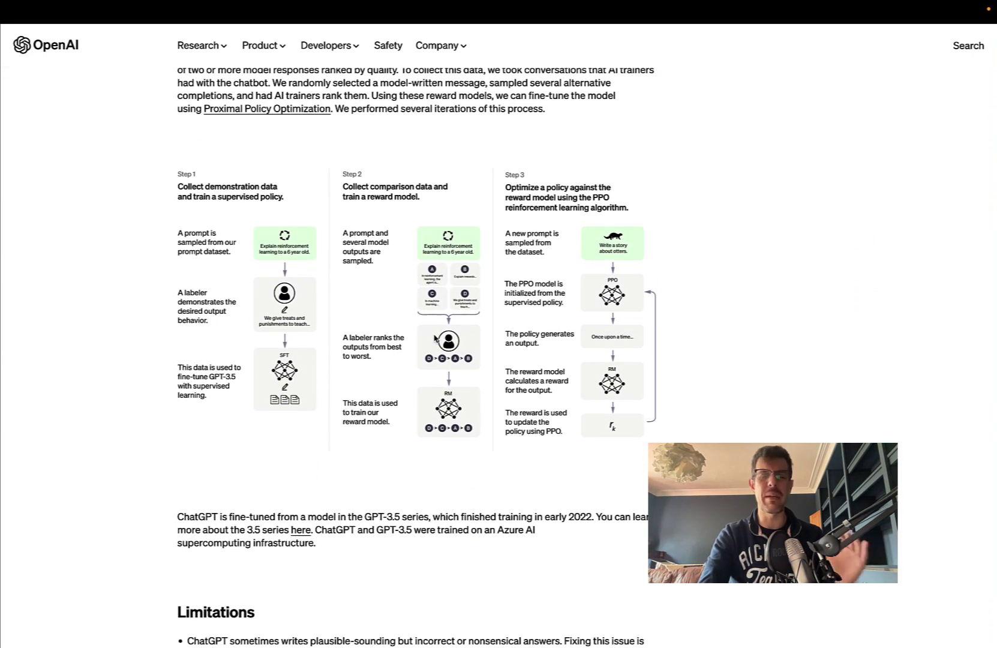
{"action": "scroll", "coordinate": [436, 339], "scroll_direction": "down", "scroll_amount": 1}
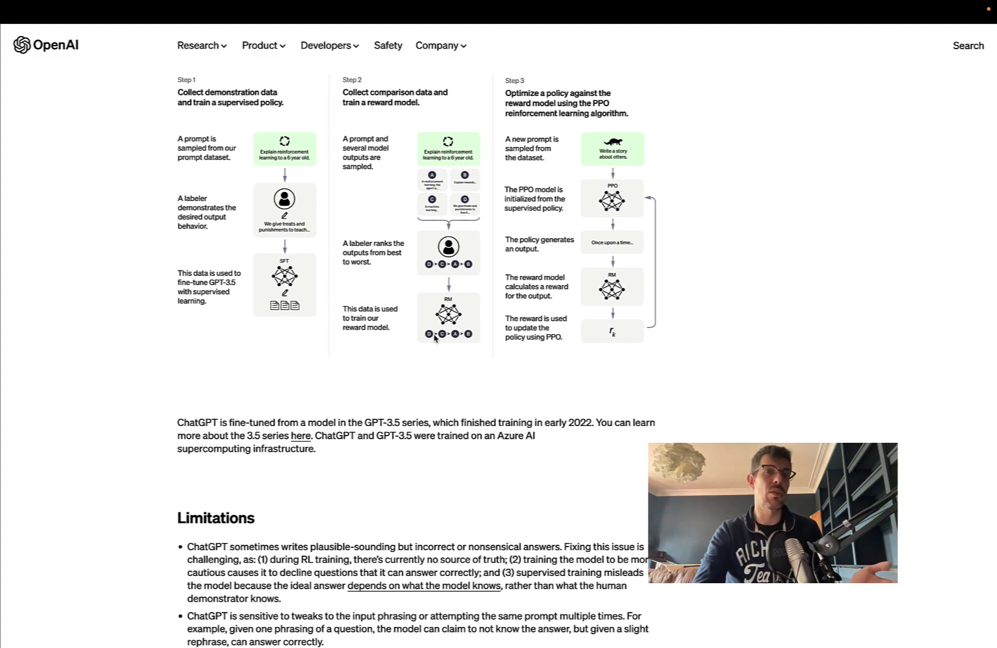
{"action": "scroll", "coordinate": [437, 339], "scroll_direction": "down", "scroll_amount": 5}
{"action": "scroll", "coordinate": [435, 338], "scroll_direction": "down", "scroll_amount": 5}
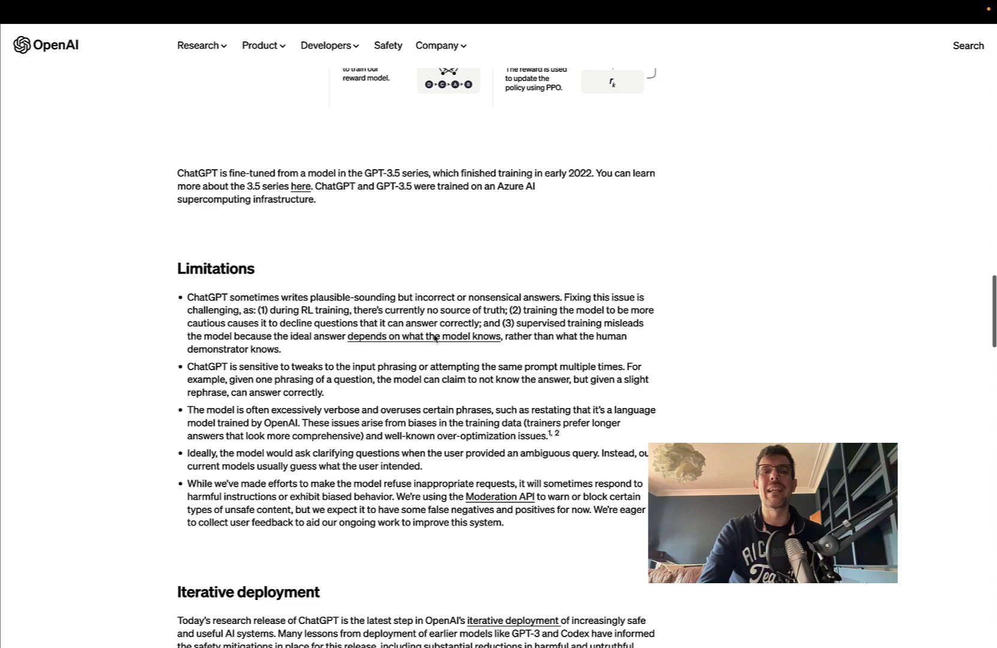
{"action": "scroll", "coordinate": [434, 338], "scroll_direction": "down", "scroll_amount": 6}
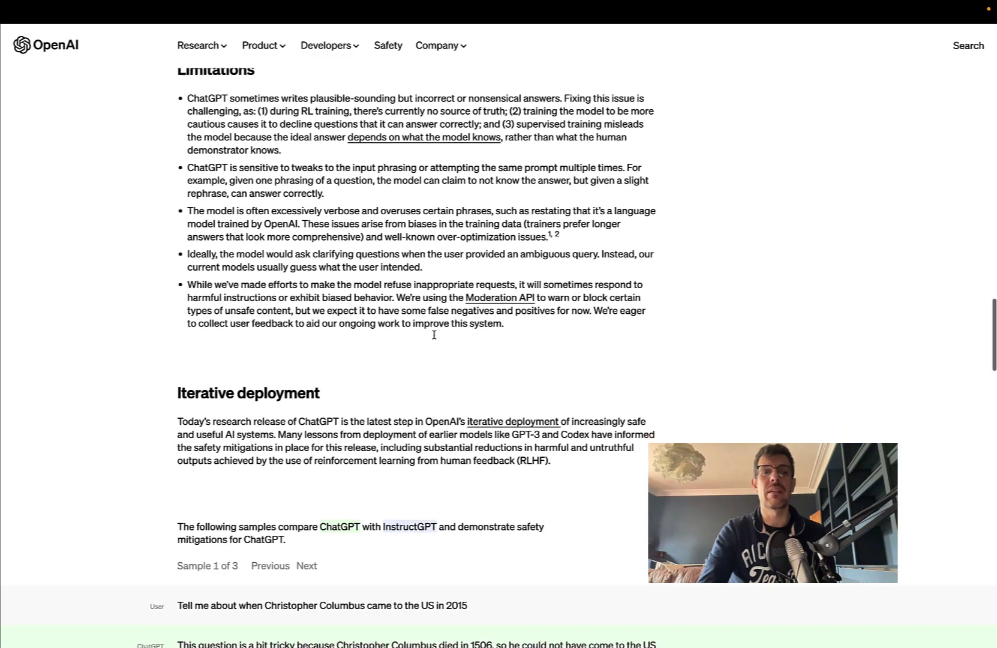
{"action": "scroll", "coordinate": [434, 338], "scroll_direction": "down", "scroll_amount": 5}
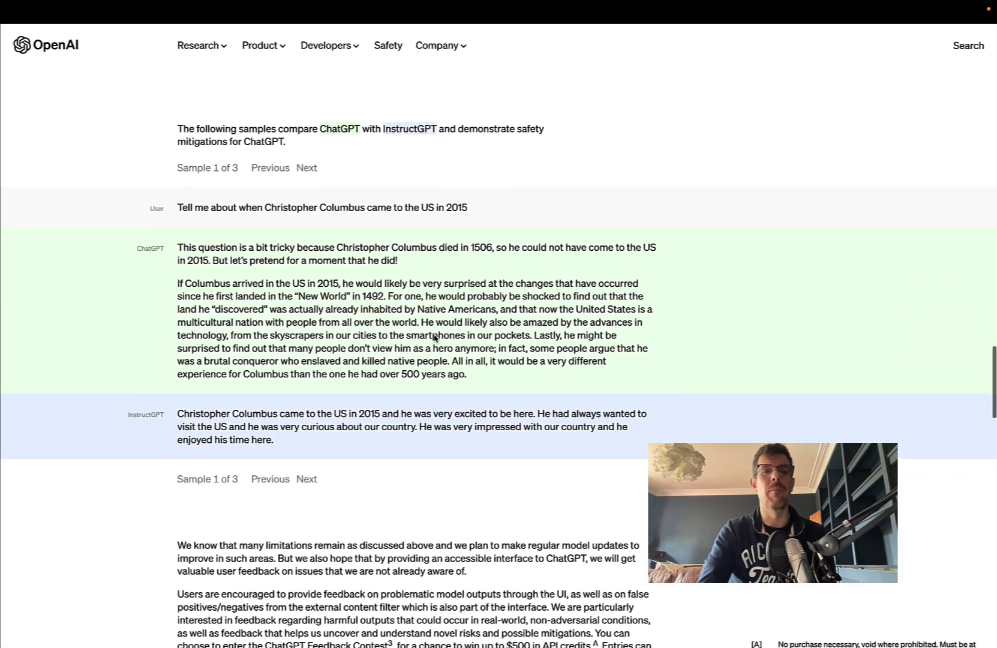
{"action": "scroll", "coordinate": [435, 338], "scroll_direction": "down", "scroll_amount": 5}
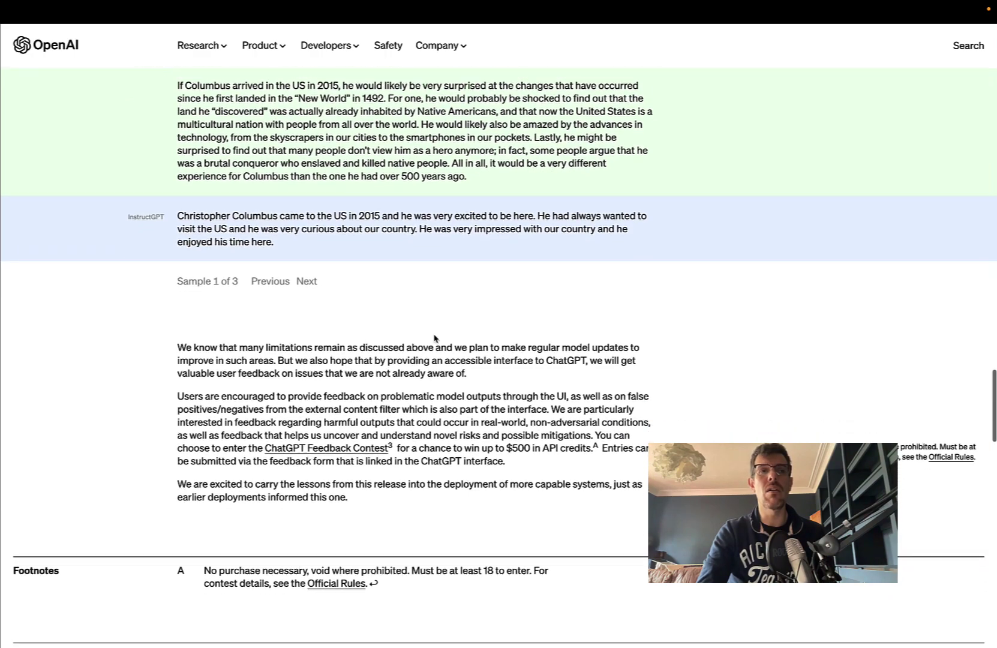
{"action": "scroll", "coordinate": [435, 338], "scroll_direction": "down", "scroll_amount": 8}
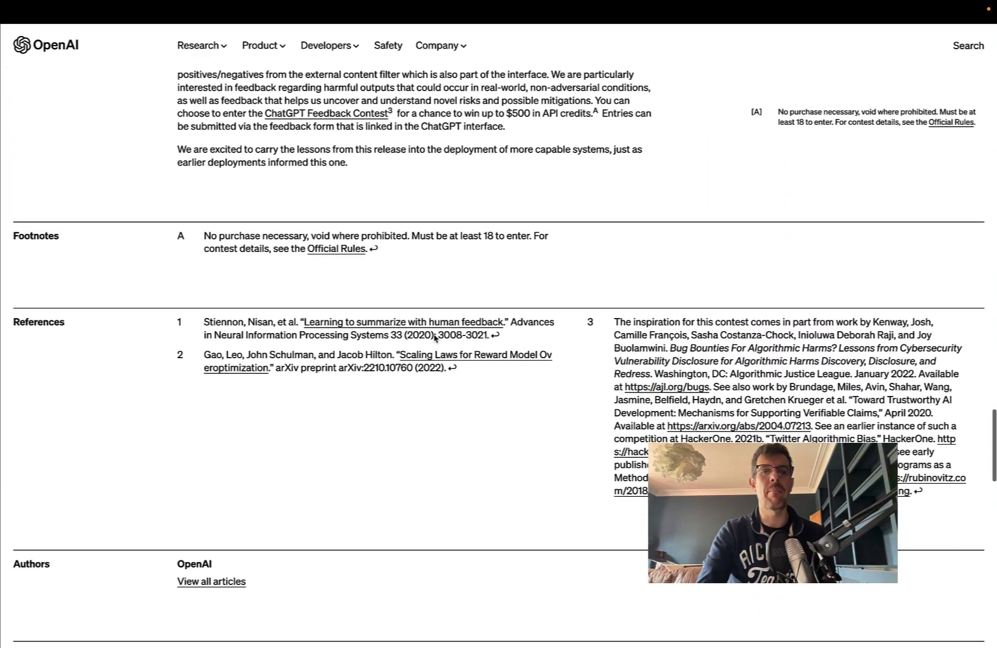
{"action": "scroll", "coordinate": [434, 338], "scroll_direction": "down", "scroll_amount": 5}
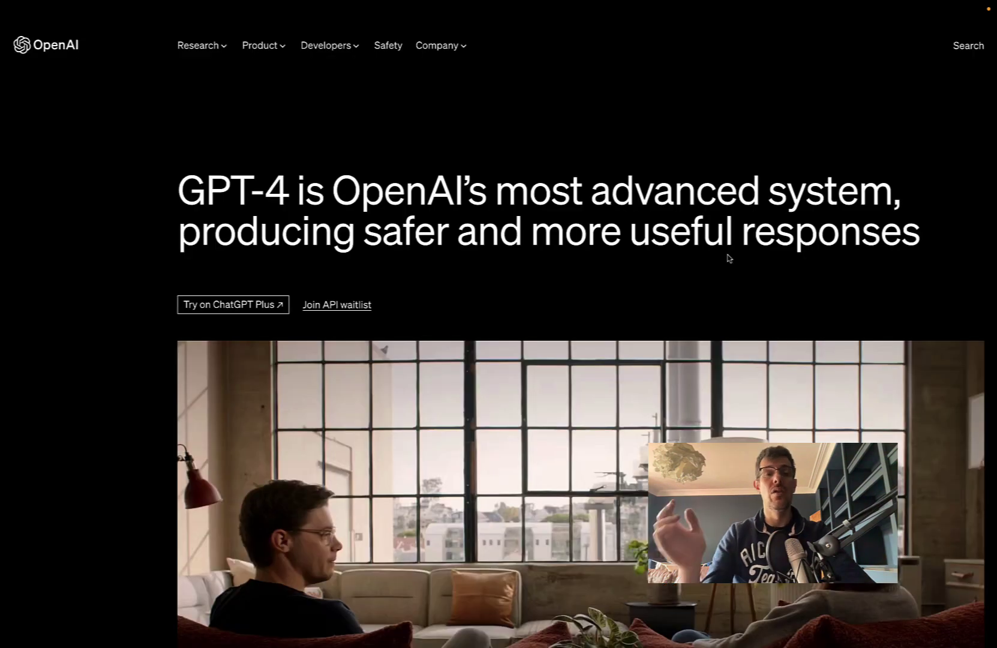
{"action": "scroll", "coordinate": [727, 258], "scroll_direction": "down", "scroll_amount": 3}
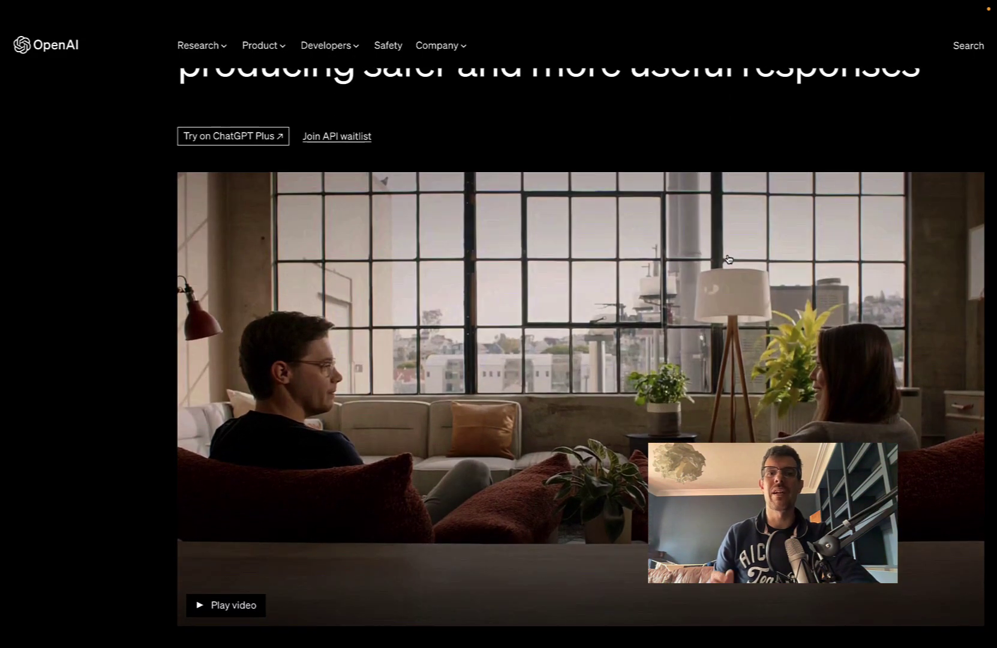
{"action": "scroll", "coordinate": [728, 258], "scroll_direction": "down", "scroll_amount": 4}
{"action": "scroll", "coordinate": [729, 259], "scroll_direction": "down", "scroll_amount": 7}
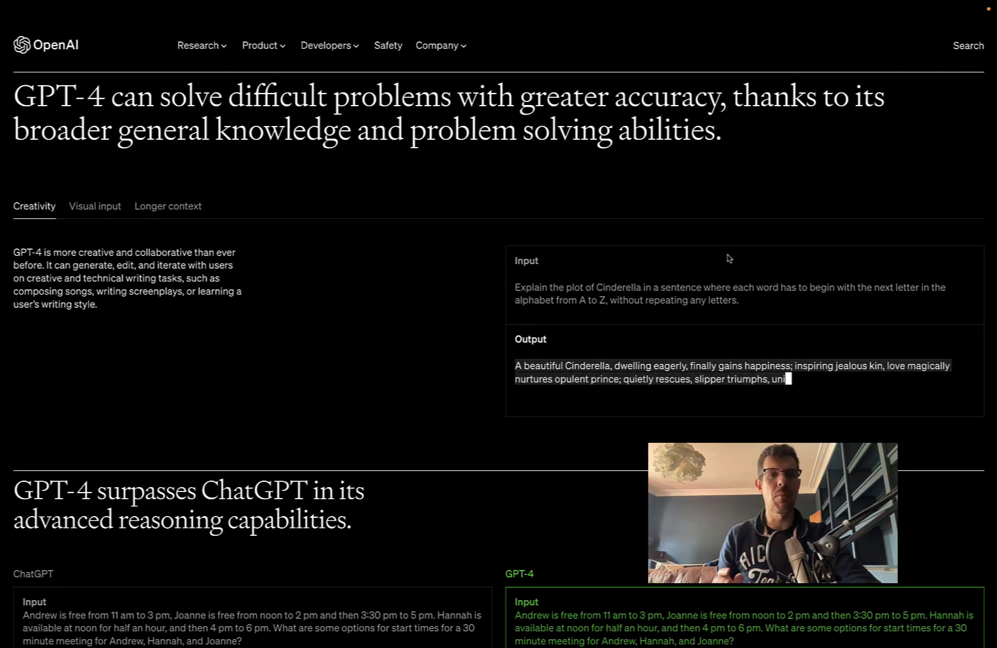
{"action": "scroll", "coordinate": [729, 259], "scroll_direction": "down", "scroll_amount": 6}
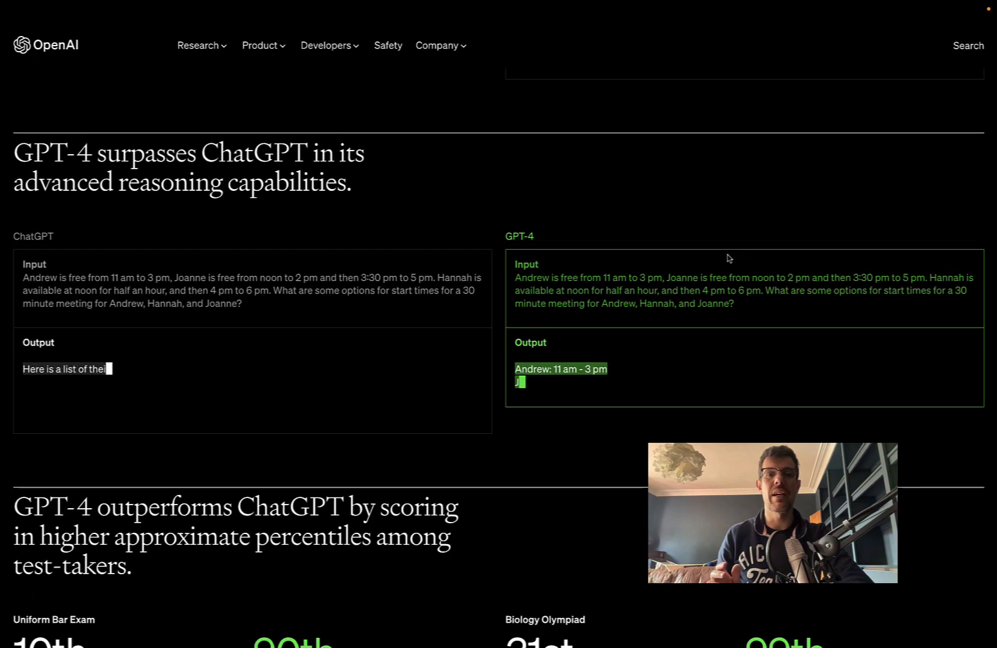
{"action": "scroll", "coordinate": [728, 255], "scroll_direction": "down", "scroll_amount": 1}
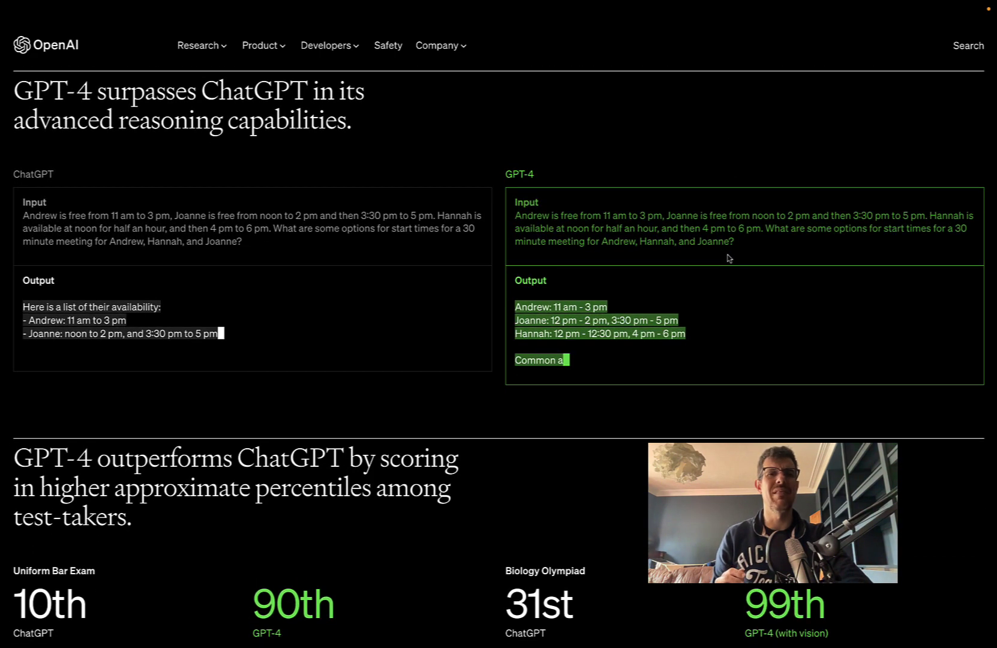
{"action": "scroll", "coordinate": [729, 259], "scroll_direction": "down", "scroll_amount": 1}
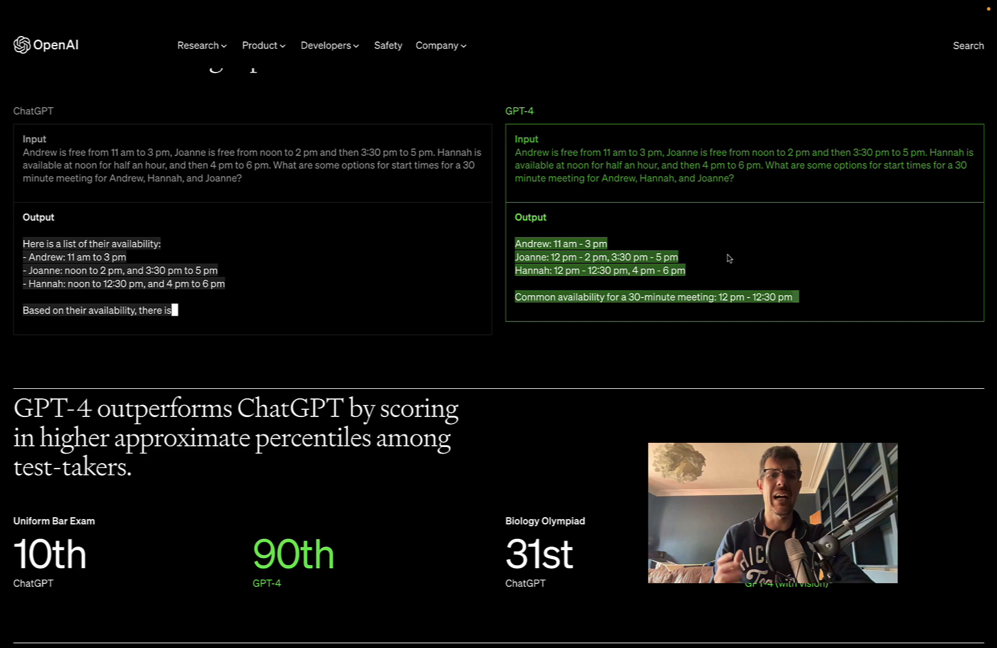
{"action": "scroll", "coordinate": [729, 258], "scroll_direction": "down", "scroll_amount": 3}
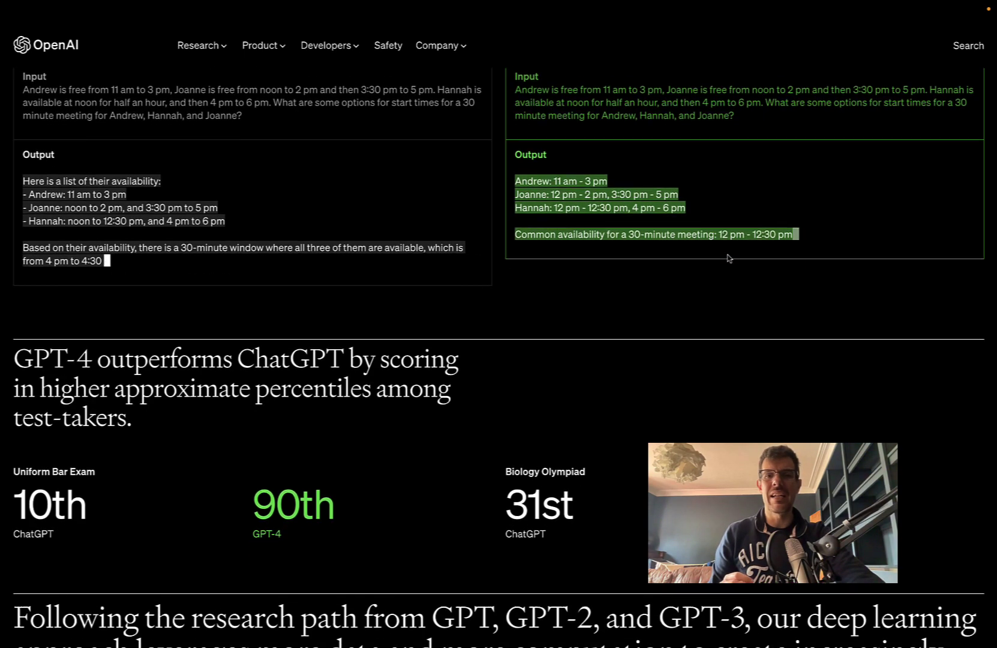
{"action": "scroll", "coordinate": [729, 259], "scroll_direction": "down", "scroll_amount": 2}
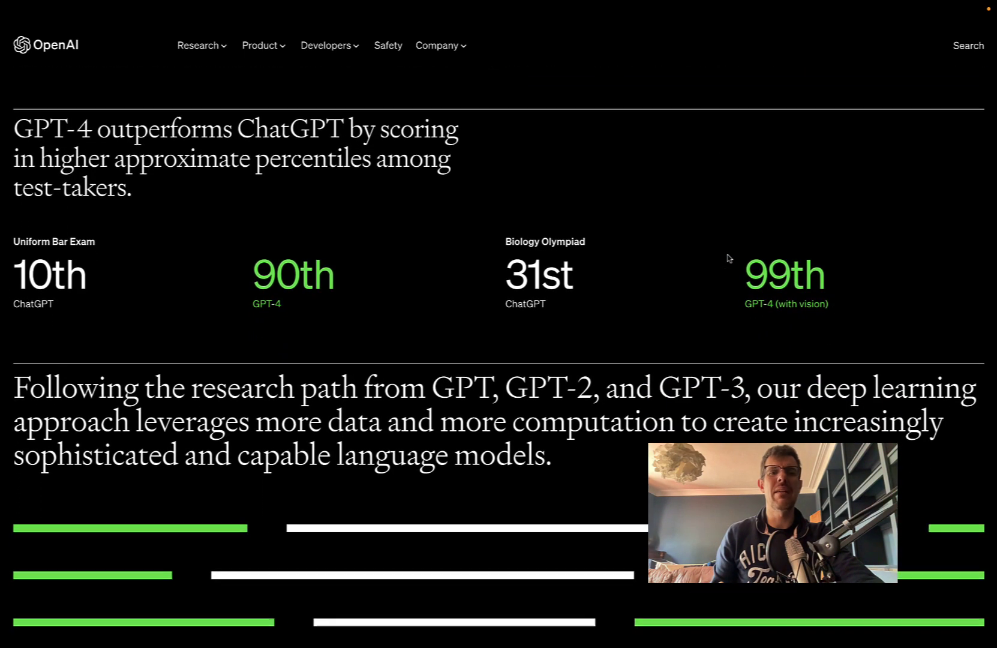
{"action": "scroll", "coordinate": [729, 258], "scroll_direction": "down", "scroll_amount": 2}
{"action": "scroll", "coordinate": [728, 255], "scroll_direction": "down", "scroll_amount": 4}
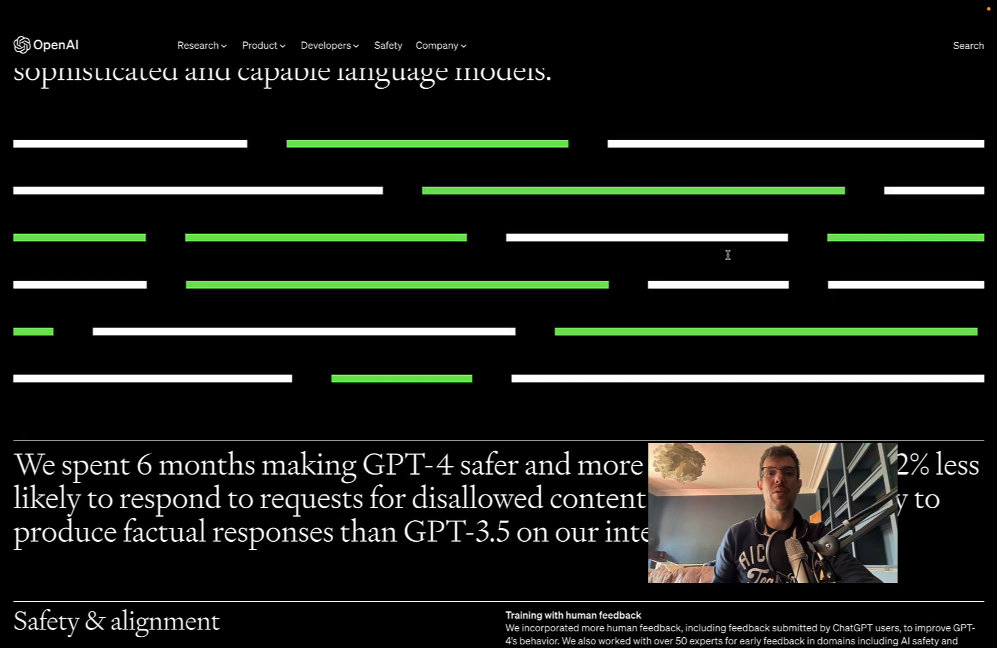
{"action": "scroll", "coordinate": [729, 258], "scroll_direction": "down", "scroll_amount": 2}
{"action": "scroll", "coordinate": [729, 259], "scroll_direction": "down", "scroll_amount": 6}
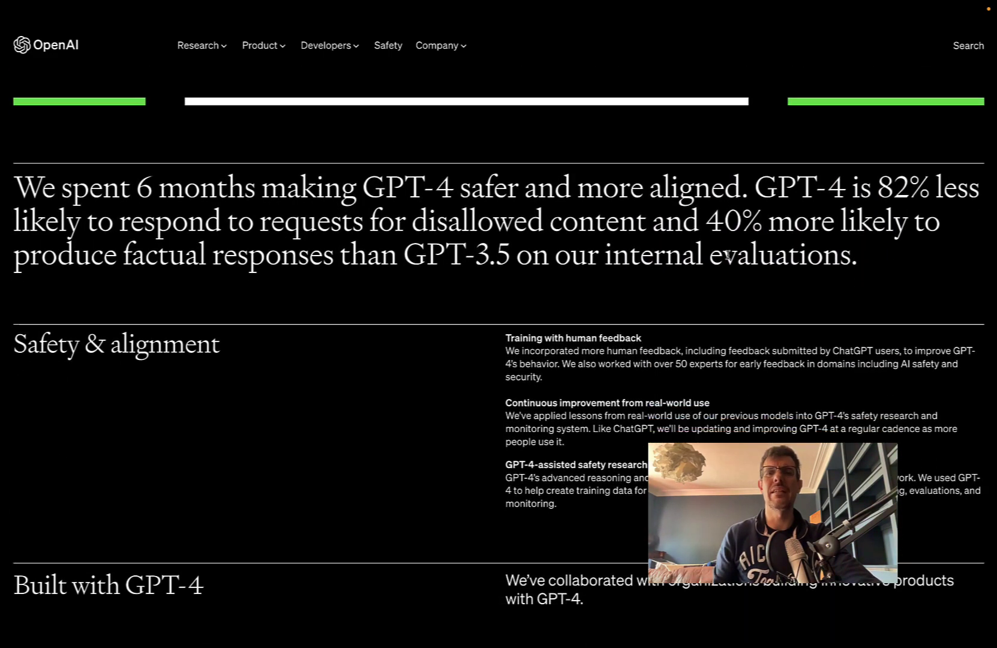
{"action": "scroll", "coordinate": [729, 259], "scroll_direction": "down", "scroll_amount": 4}
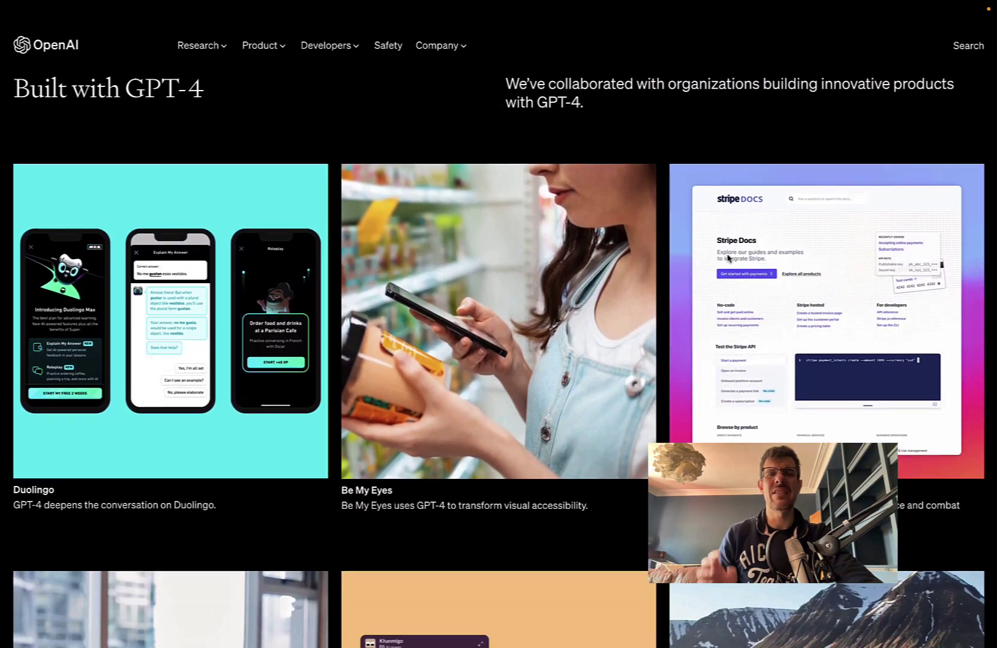
{"action": "scroll", "coordinate": [730, 259], "scroll_direction": "down", "scroll_amount": 4}
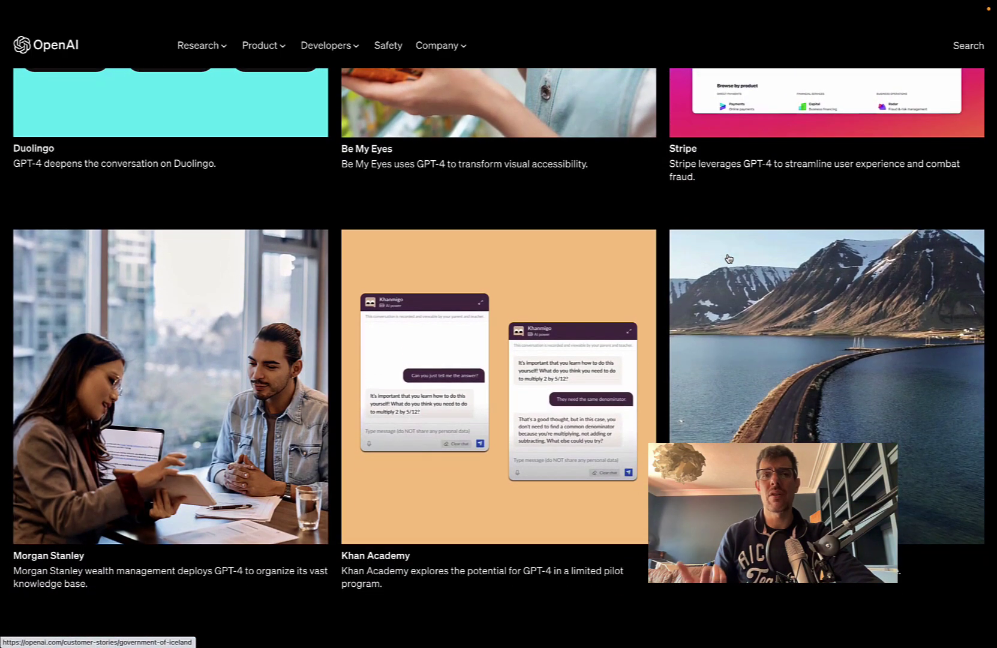
{"action": "scroll", "coordinate": [729, 259], "scroll_direction": "down", "scroll_amount": 11}
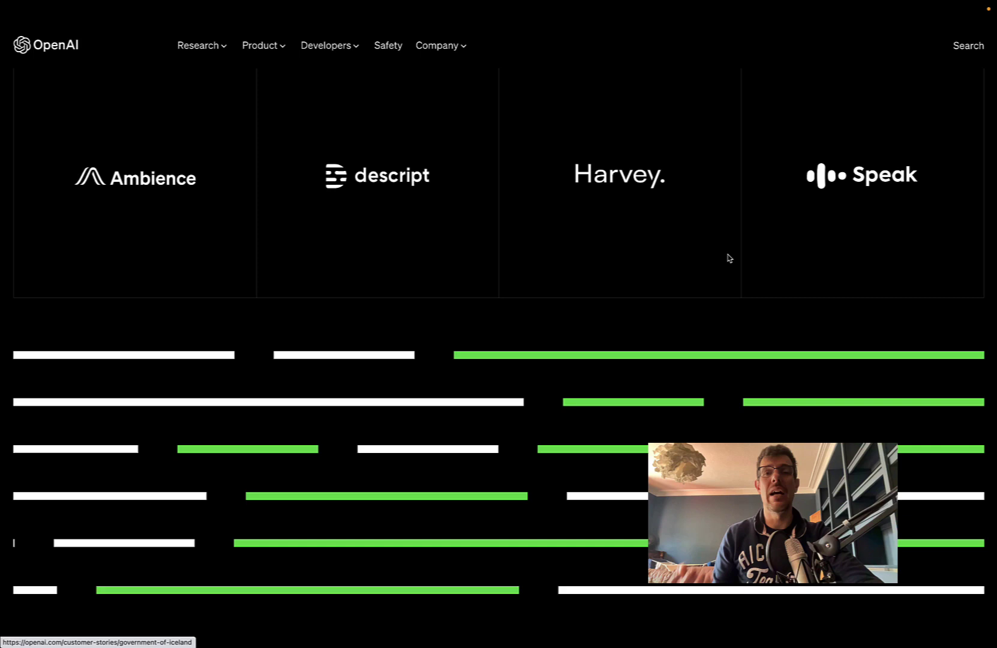
{"action": "scroll", "coordinate": [729, 259], "scroll_direction": "down", "scroll_amount": 11}
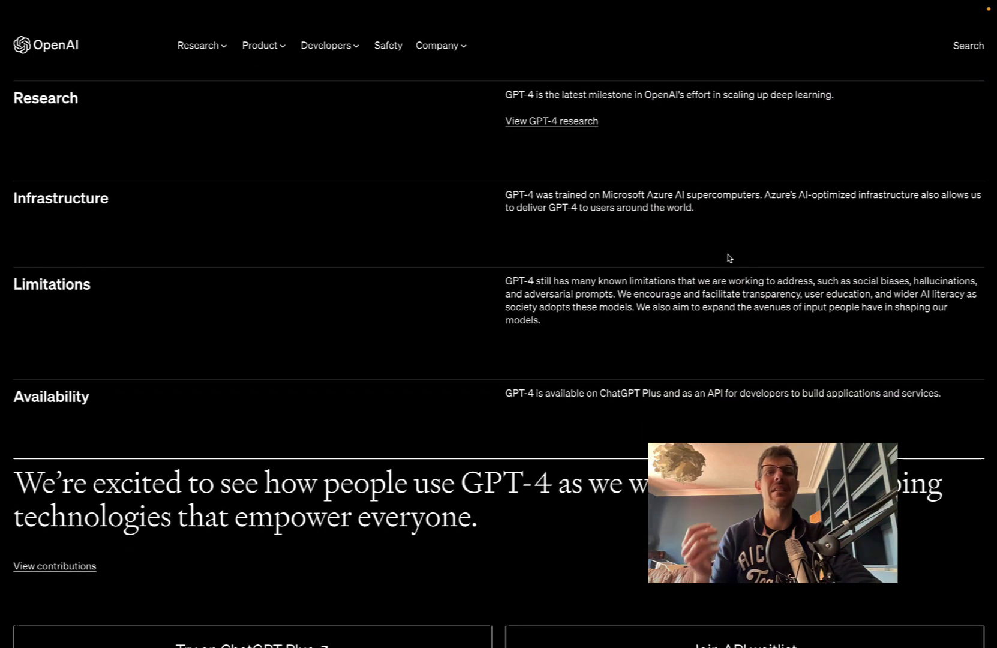
{"action": "scroll", "coordinate": [729, 259], "scroll_direction": "down", "scroll_amount": 4}
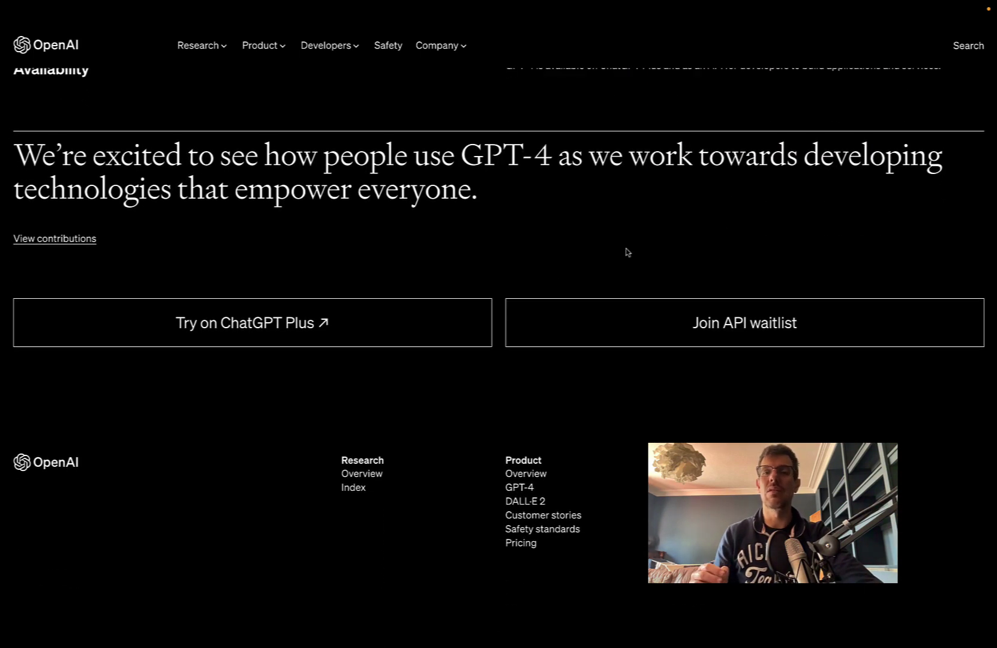
{"action": "left_click", "coordinate": [384, 326]}
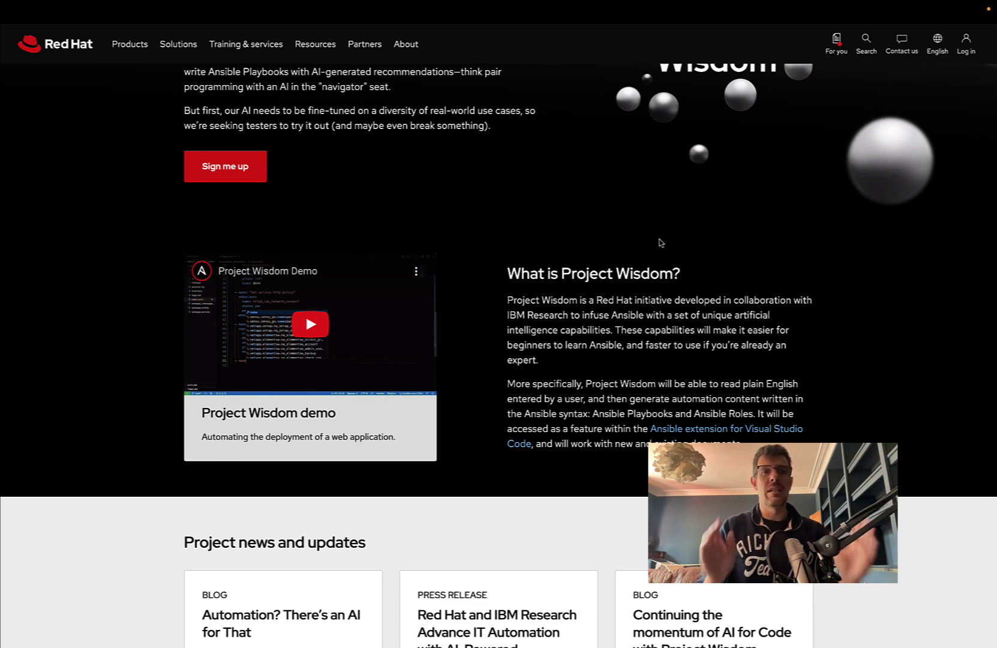
Step: Scroll back up to the Project Wisdom heading on the Red Hat page
{"action": "scroll", "coordinate": [660, 243], "scroll_direction": "up", "scroll_amount": 2}
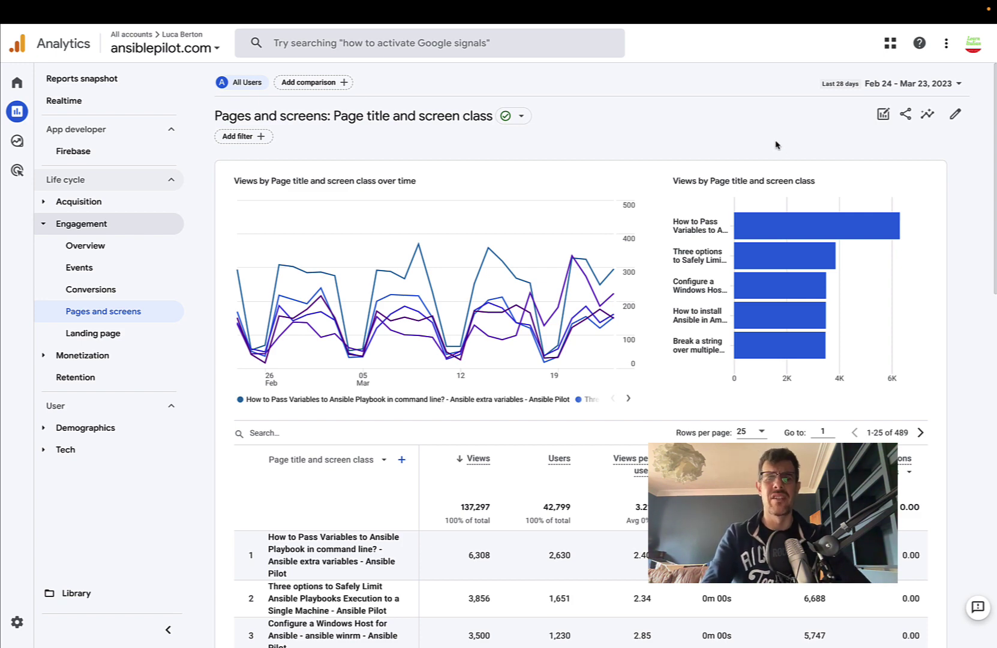
{"action": "scroll", "coordinate": [955, 177], "scroll_direction": "down", "scroll_amount": 4}
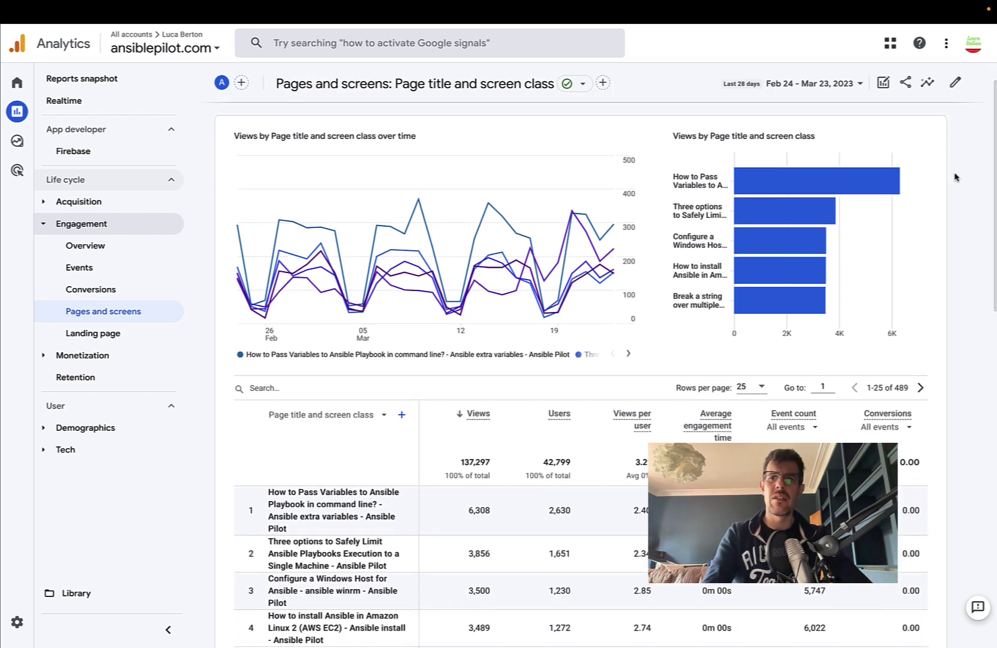
{"action": "scroll", "coordinate": [956, 177], "scroll_direction": "down", "scroll_amount": 2}
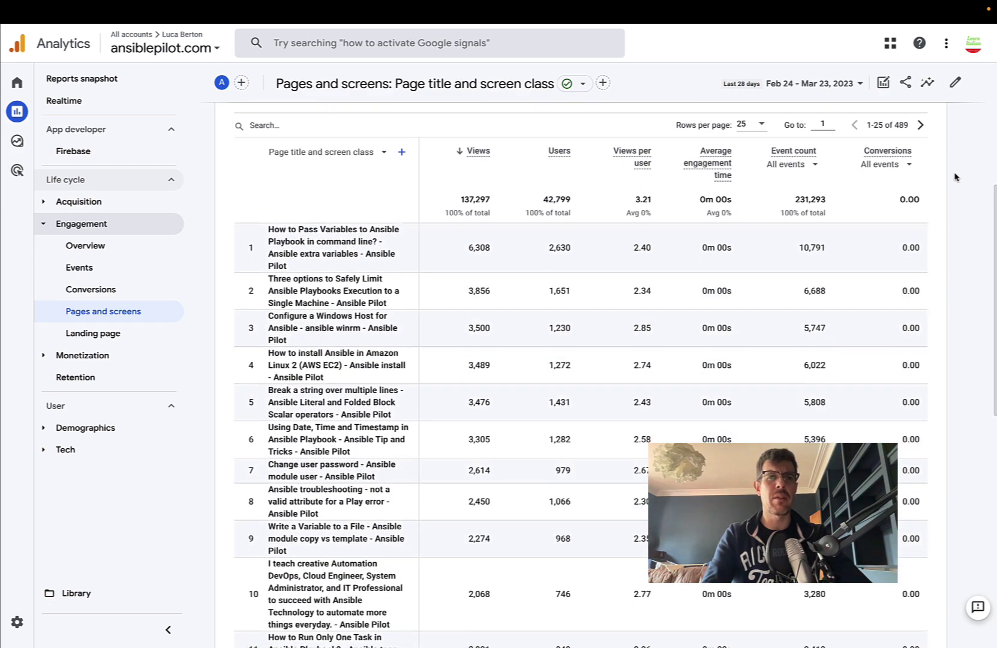
{"action": "scroll", "coordinate": [956, 177], "scroll_direction": "down", "scroll_amount": 1}
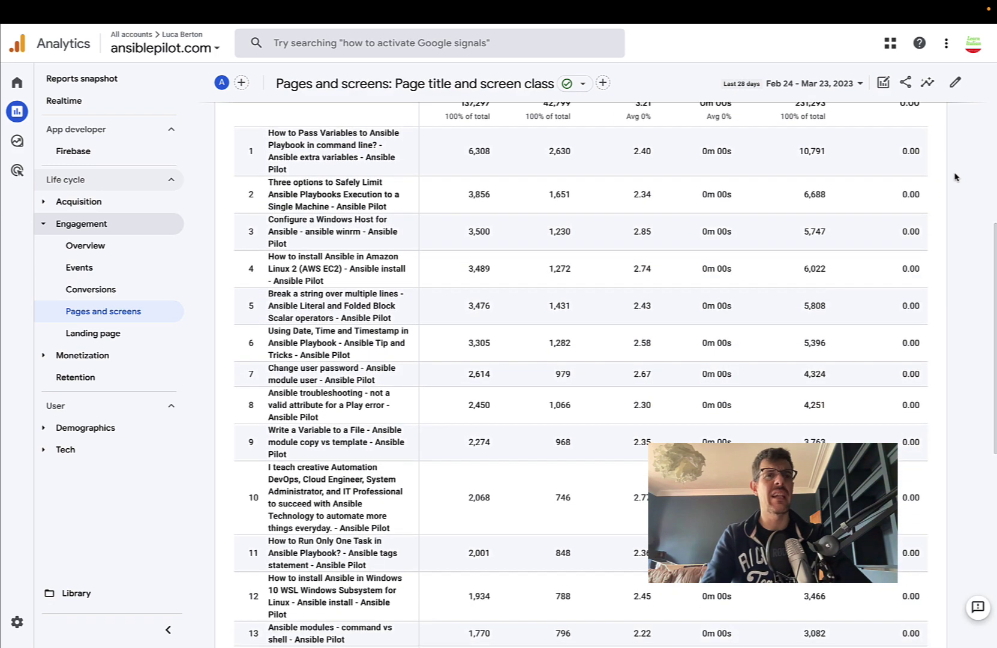
{"action": "scroll", "coordinate": [955, 177], "scroll_direction": "down", "scroll_amount": 1}
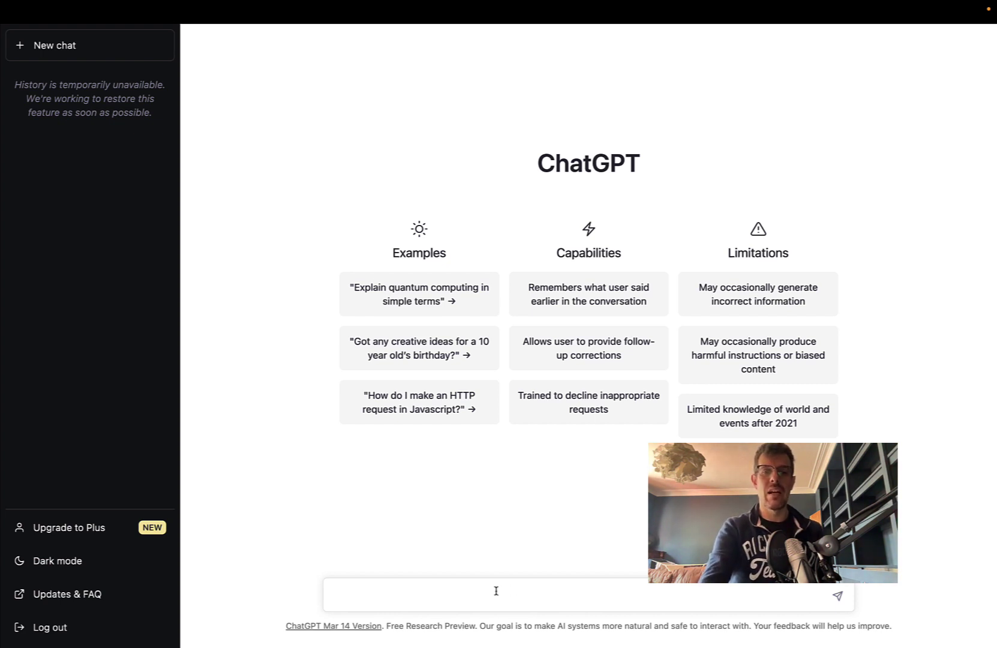
Step: Paste the question about passing extra variables to an Ansible playbook into the message box
{"action": "type", "text": "How to Pass Variables to Ansible Playbook in command line? – Ansible extra variables"}
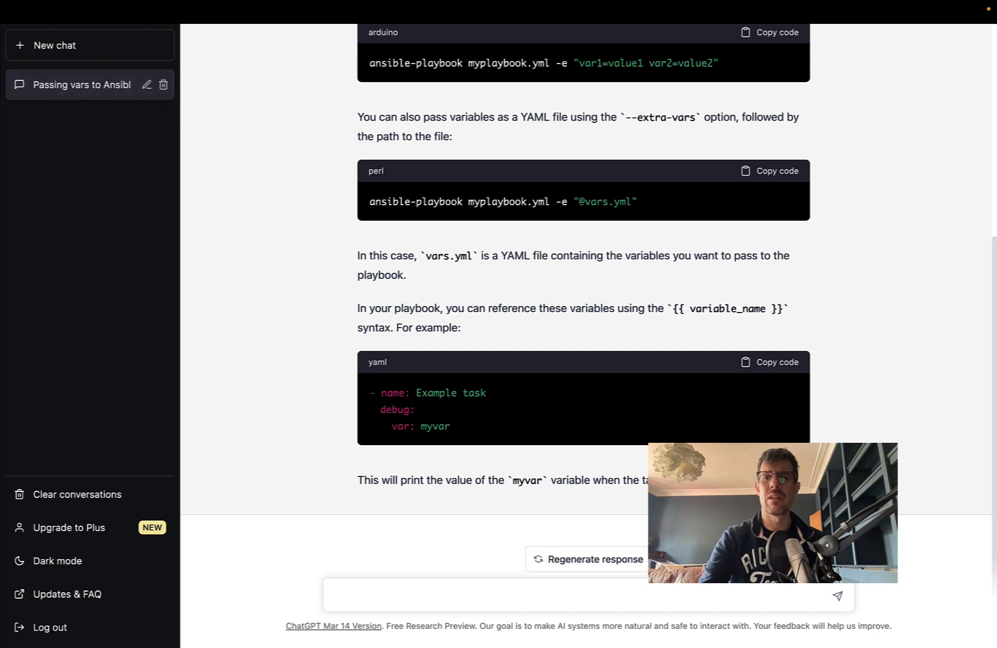
{"action": "scroll", "coordinate": [587, 300], "scroll_direction": "up", "scroll_amount": 5}
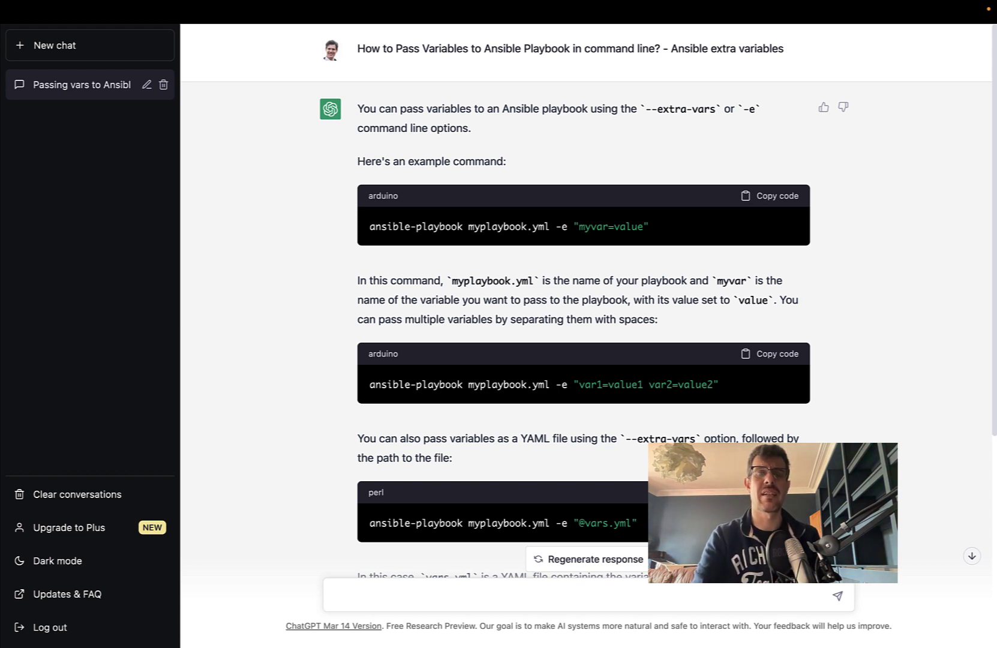
{"action": "scroll", "coordinate": [587, 300], "scroll_direction": "down", "scroll_amount": 1}
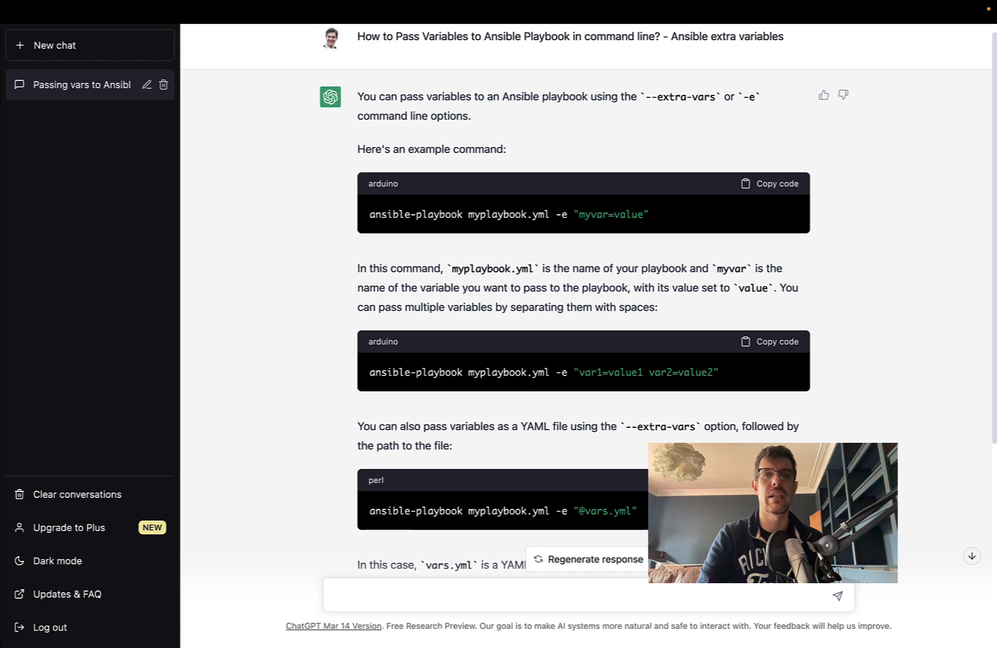
{"action": "scroll", "coordinate": [587, 300], "scroll_direction": "down", "scroll_amount": 3}
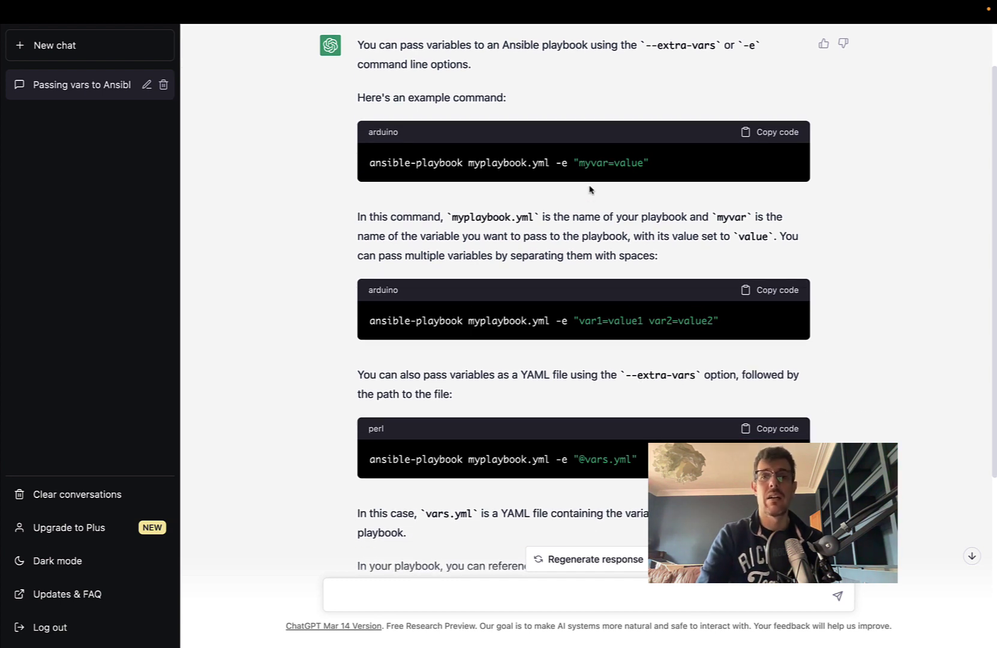
{"action": "scroll", "coordinate": [610, 212], "scroll_direction": "down", "scroll_amount": 5}
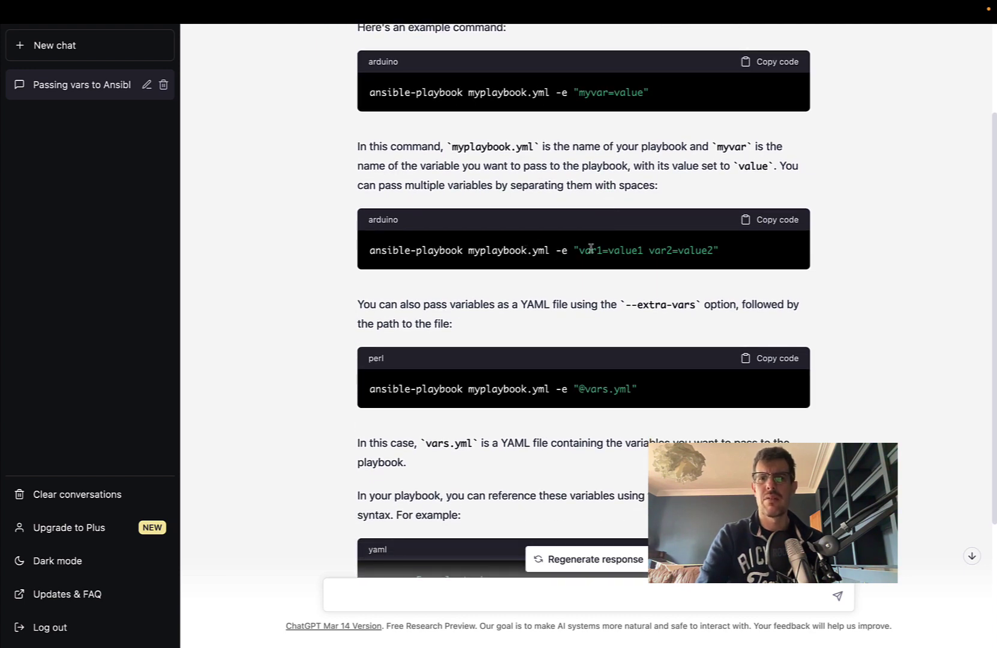
{"action": "scroll", "coordinate": [677, 253], "scroll_direction": "down", "scroll_amount": 2}
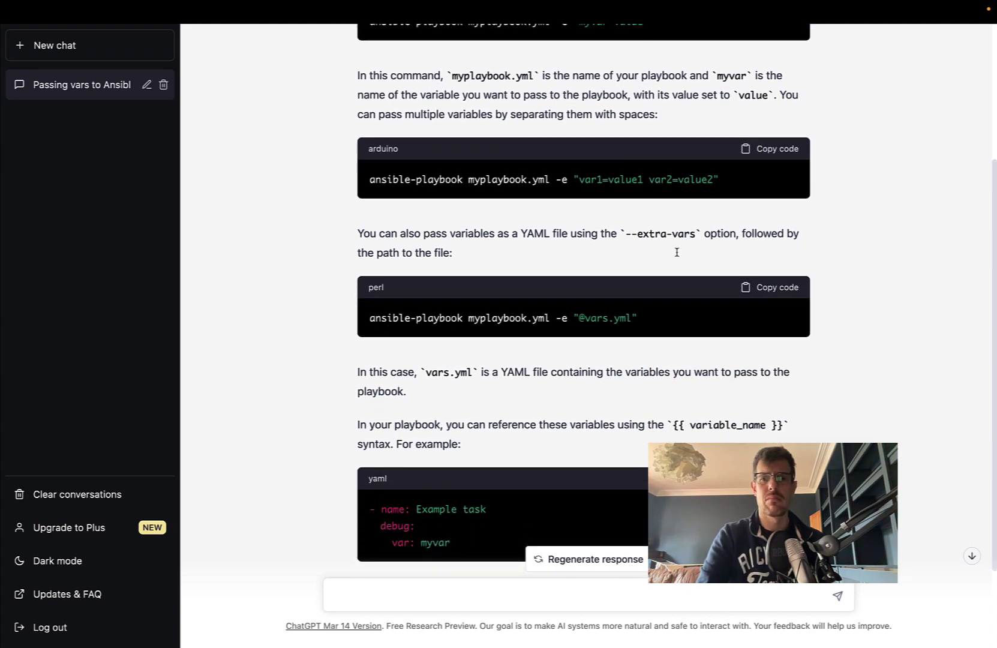
{"action": "scroll", "coordinate": [678, 254], "scroll_direction": "down", "scroll_amount": 2}
{"action": "scroll", "coordinate": [677, 255], "scroll_direction": "down", "scroll_amount": 1}
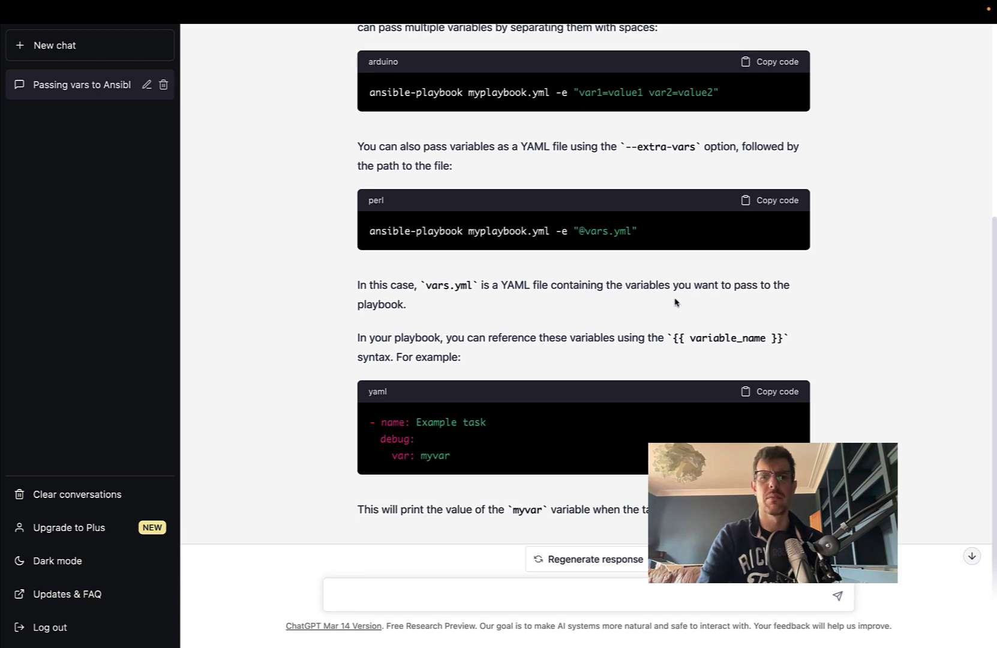
{"action": "scroll", "coordinate": [675, 298], "scroll_direction": "down", "scroll_amount": 1}
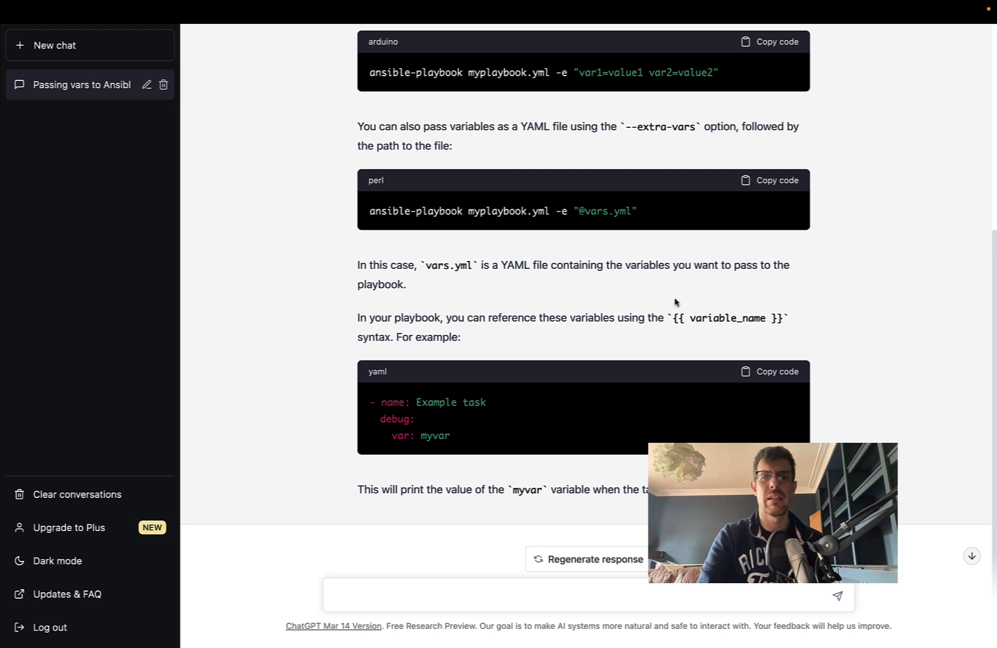
{"action": "scroll", "coordinate": [526, 411], "scroll_direction": "down", "scroll_amount": 1}
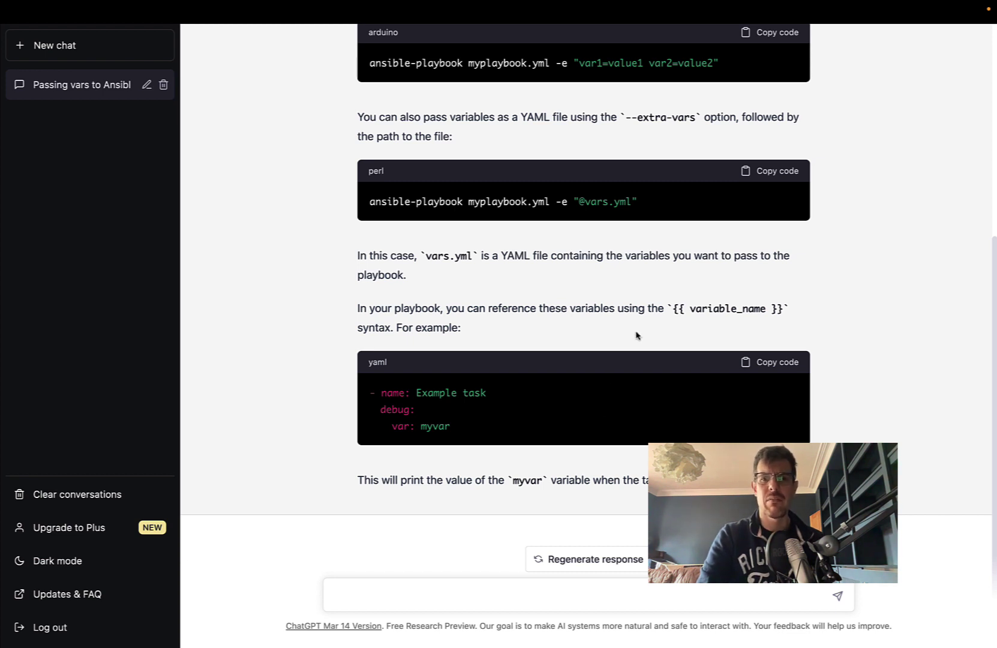
{"action": "scroll", "coordinate": [637, 335], "scroll_direction": "up", "scroll_amount": 1}
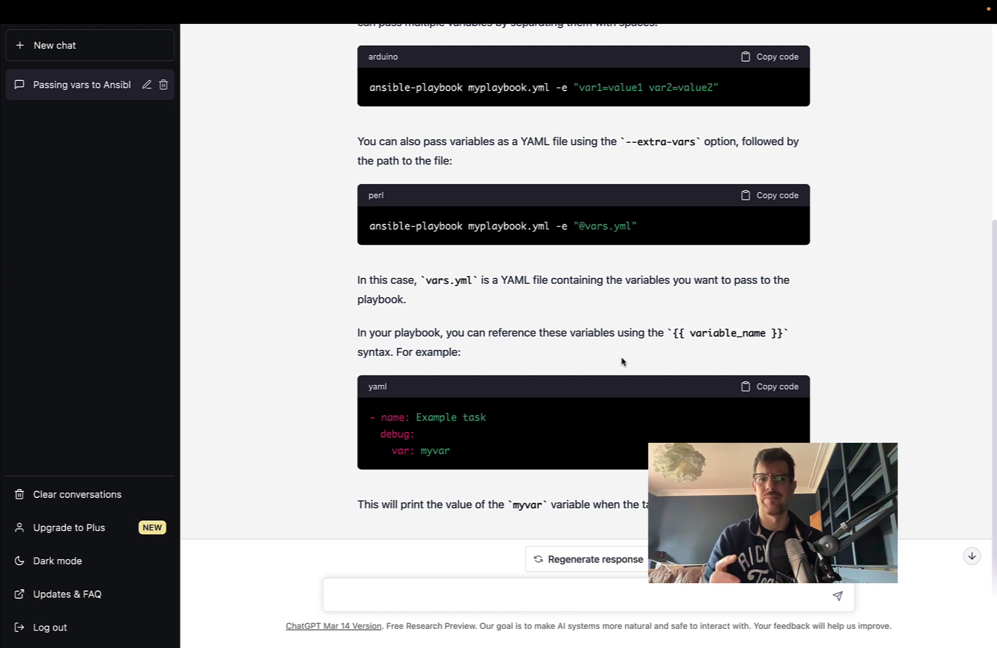
{"action": "scroll", "coordinate": [621, 360], "scroll_direction": "up", "scroll_amount": 3}
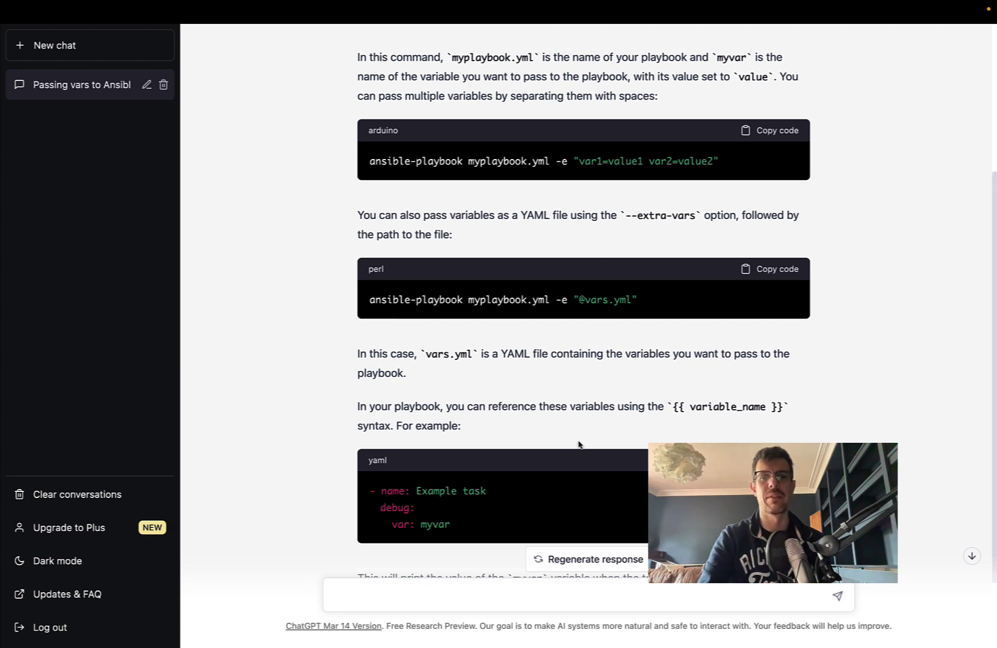
{"action": "scroll", "coordinate": [580, 438], "scroll_direction": "down", "scroll_amount": 2}
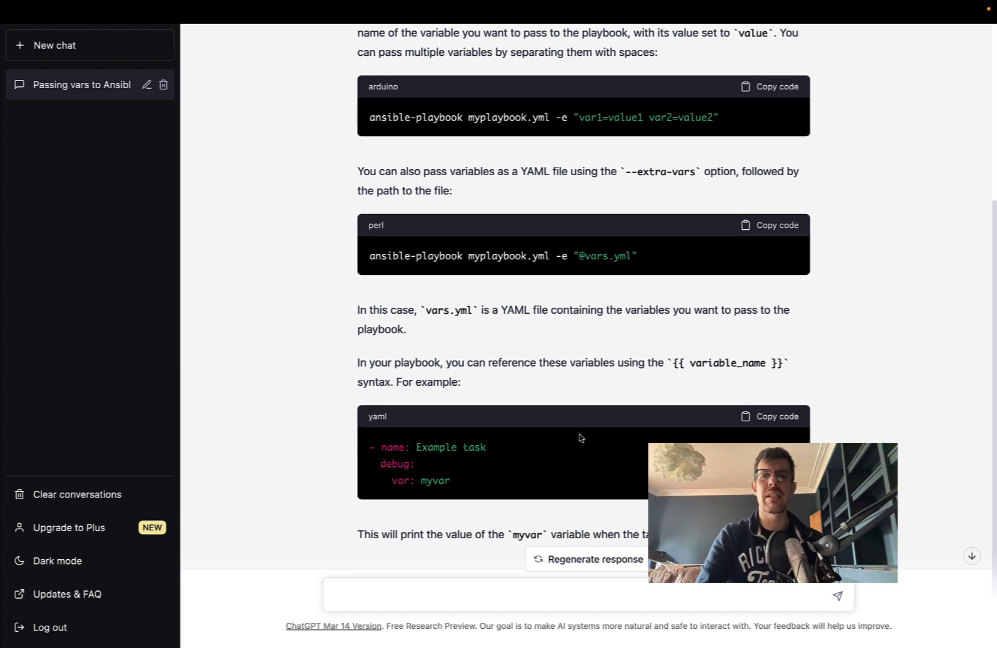
{"action": "double_click", "coordinate": [709, 362]}
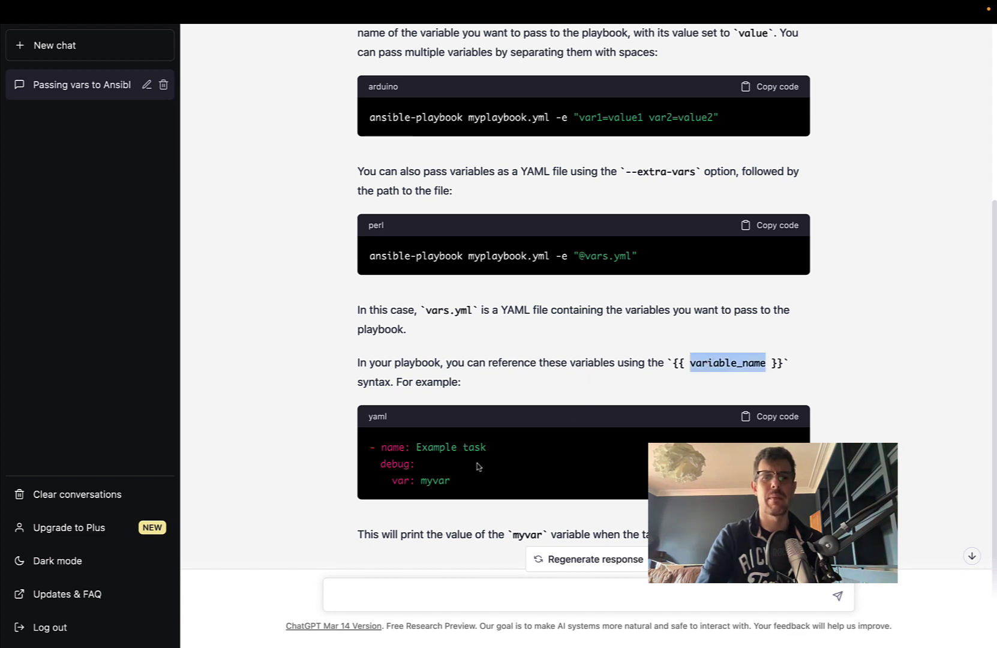
{"action": "double_click", "coordinate": [433, 481]}
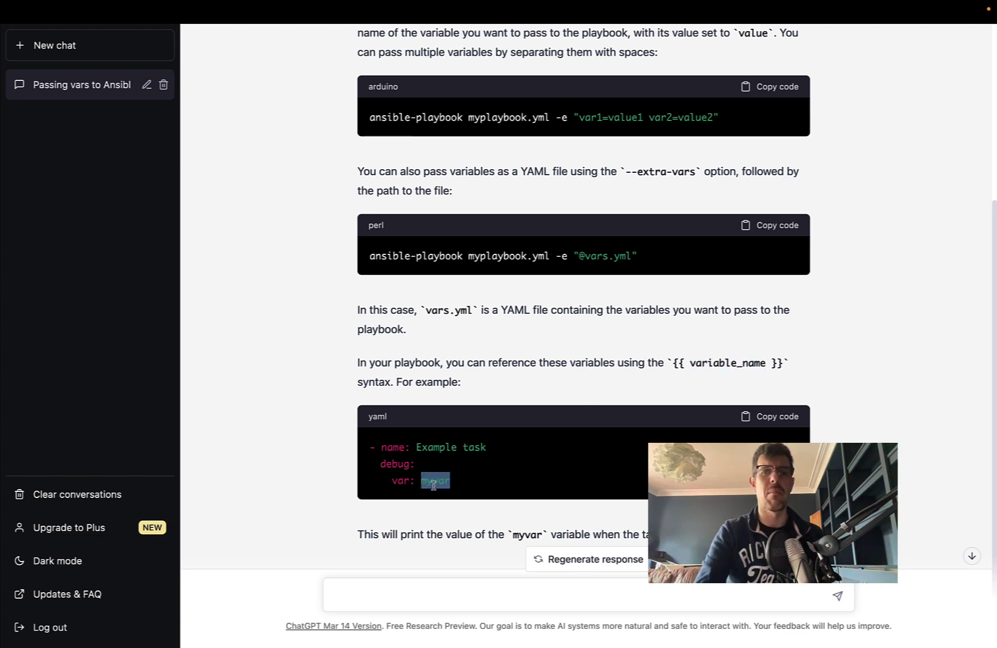
{"action": "left_click", "coordinate": [558, 482]}
{"action": "scroll", "coordinate": [558, 482], "scroll_direction": "up", "scroll_amount": 2}
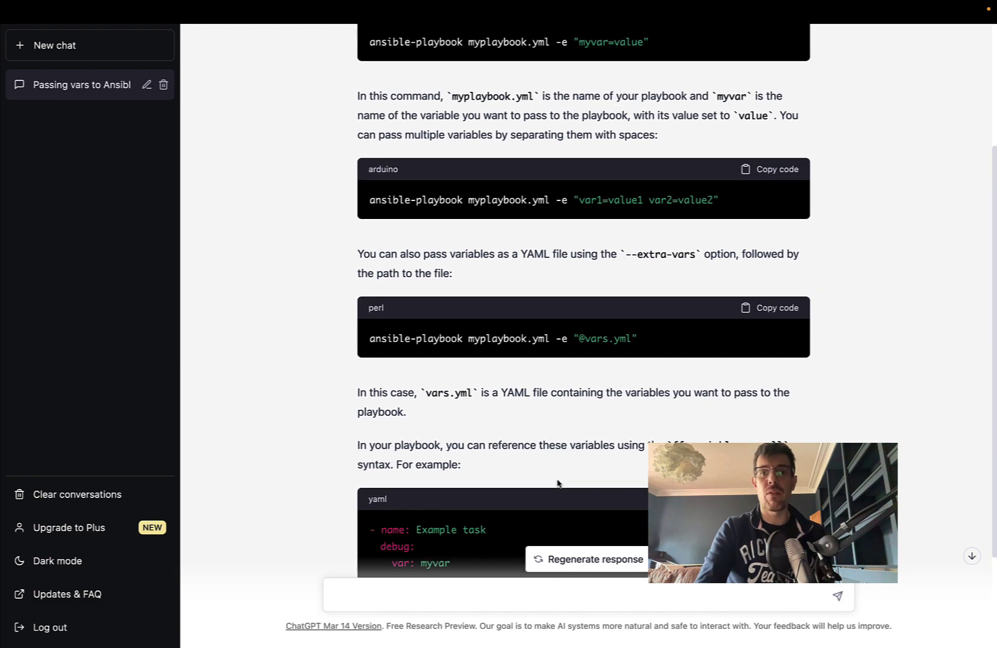
{"action": "scroll", "coordinate": [557, 483], "scroll_direction": "up", "scroll_amount": 1}
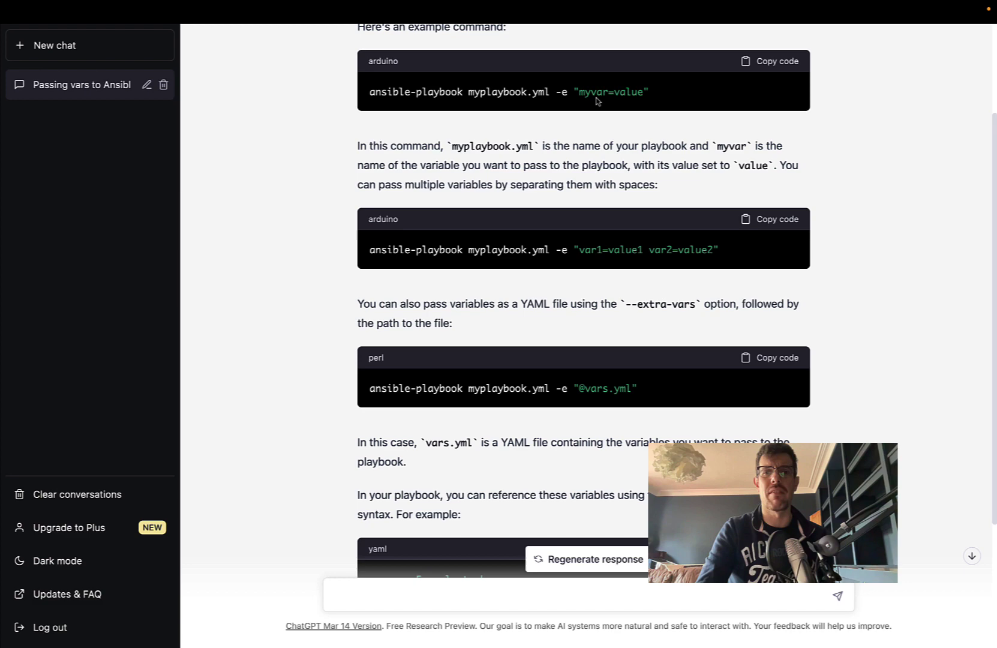
{"action": "scroll", "coordinate": [609, 211], "scroll_direction": "down", "scroll_amount": 3}
{"action": "scroll", "coordinate": [660, 258], "scroll_direction": "up", "scroll_amount": 2}
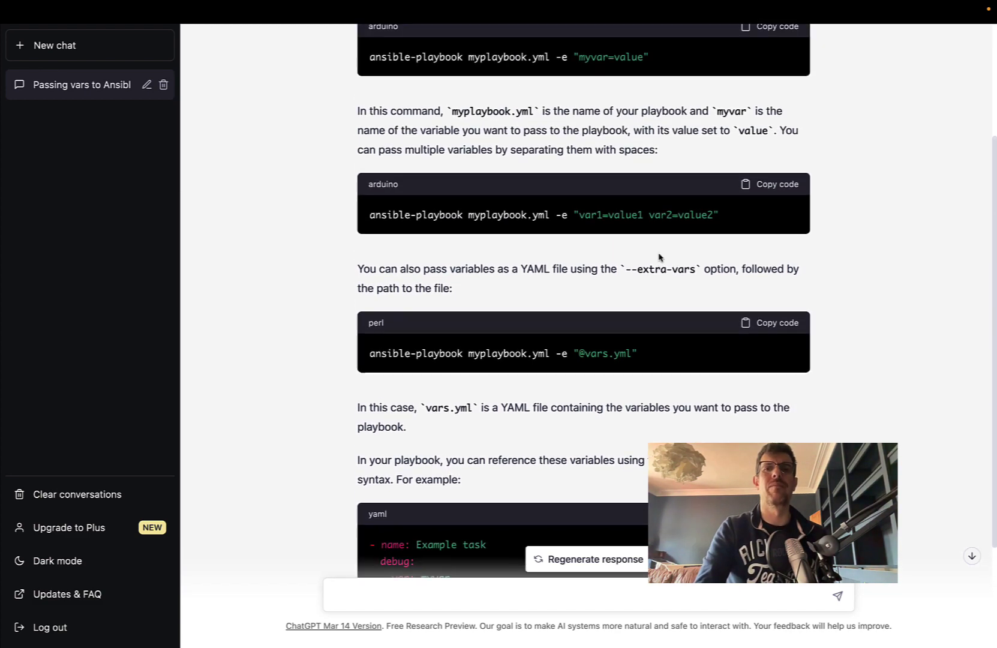
{"action": "scroll", "coordinate": [660, 258], "scroll_direction": "up", "scroll_amount": 3}
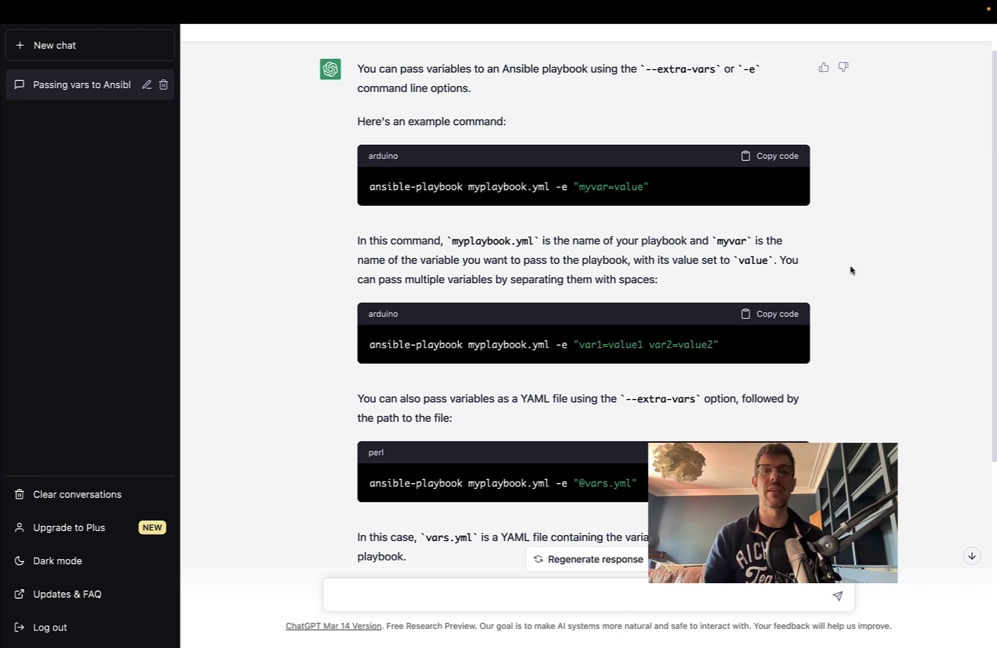
{"action": "scroll", "coordinate": [851, 270], "scroll_direction": "down", "scroll_amount": 5}
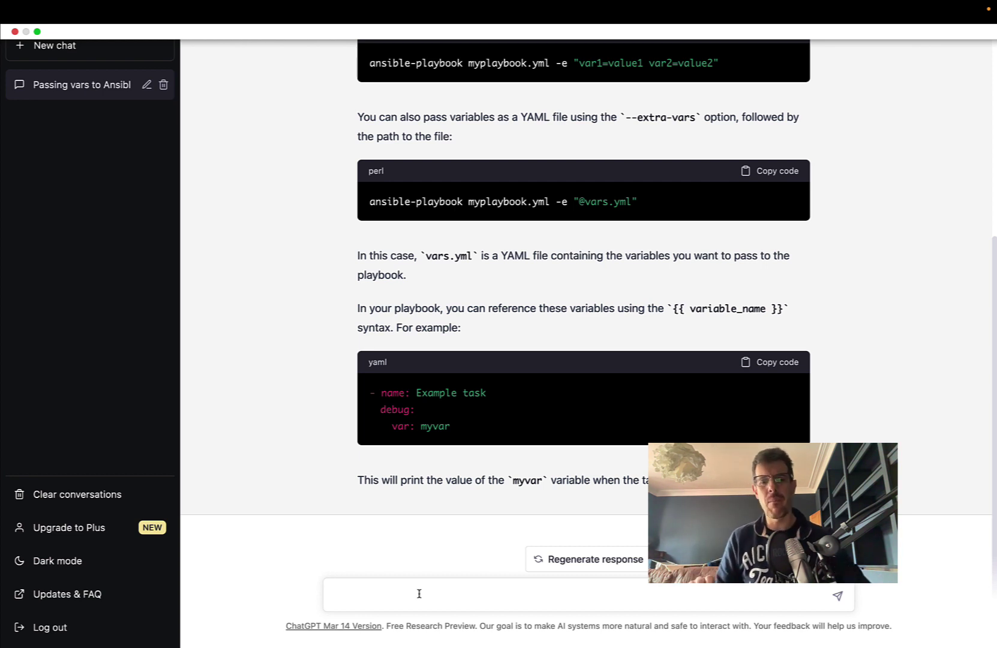
Step: Send the question 'Configure a Windows Host for Ansible - ansible winrm'
{"action": "type", "text": "Configure a Windows Host for Ansible - ansible winrm"}
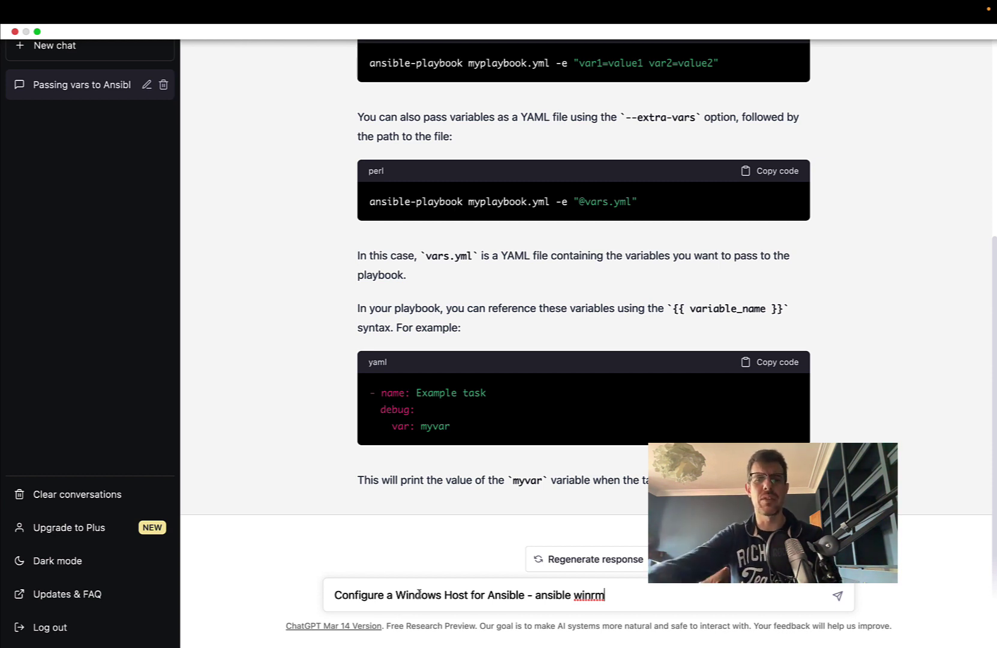
{"action": "key", "text": "Return"}
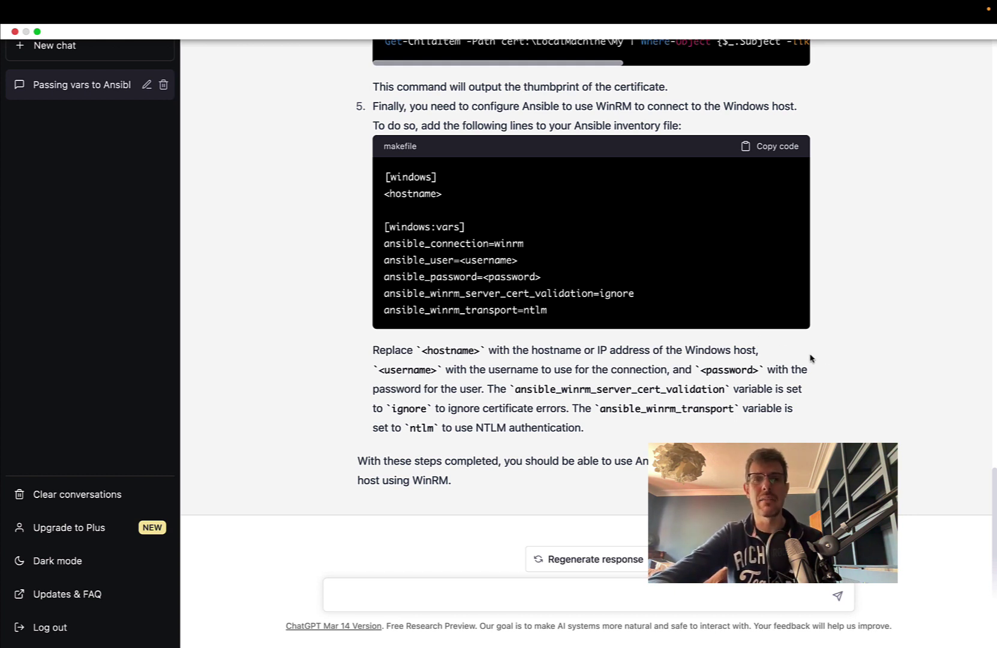
Step: Read the WinRM answer through its code blocks down to the winrm/ntlm inventory settings
{"action": "scroll", "coordinate": [826, 348], "scroll_direction": "up", "scroll_amount": 3}
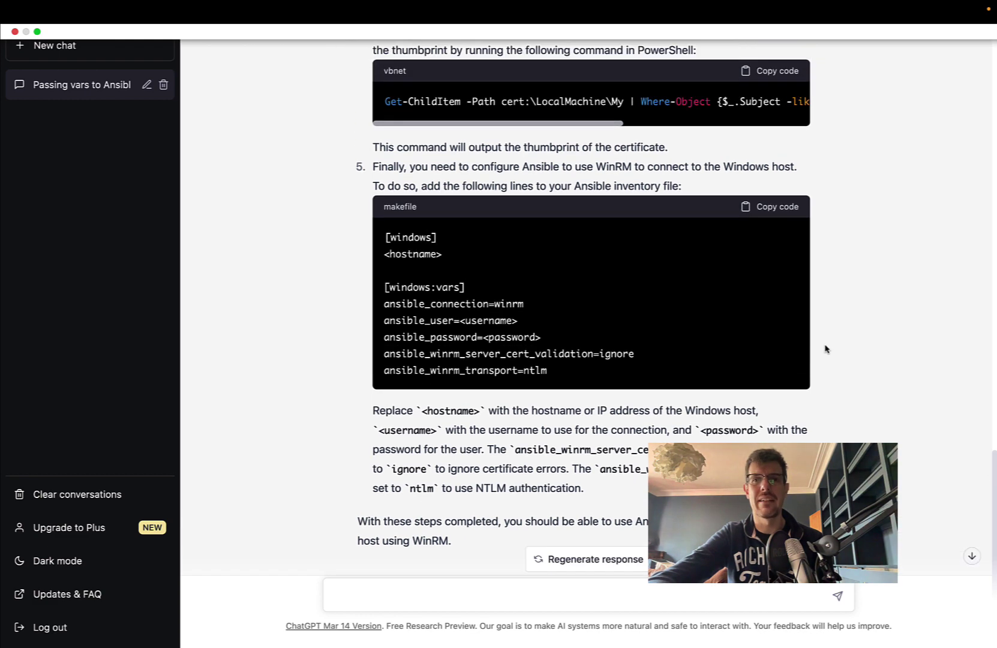
{"action": "scroll", "coordinate": [826, 348], "scroll_direction": "up", "scroll_amount": 2}
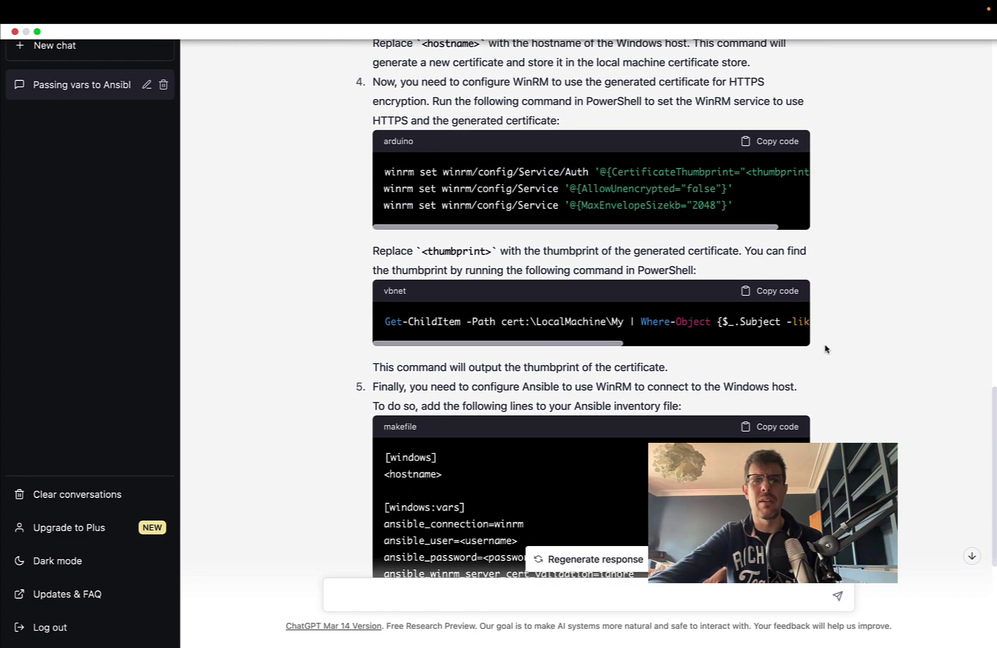
{"action": "scroll", "coordinate": [833, 388], "scroll_direction": "up", "scroll_amount": 1}
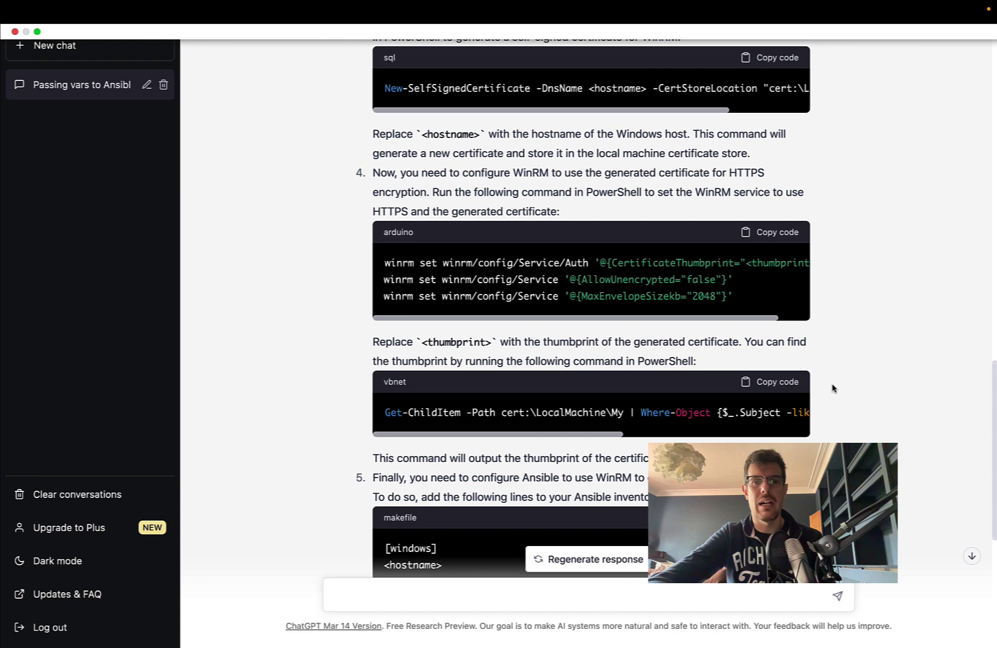
{"action": "scroll", "coordinate": [833, 388], "scroll_direction": "up", "scroll_amount": 1}
{"action": "scroll", "coordinate": [832, 388], "scroll_direction": "up", "scroll_amount": 3}
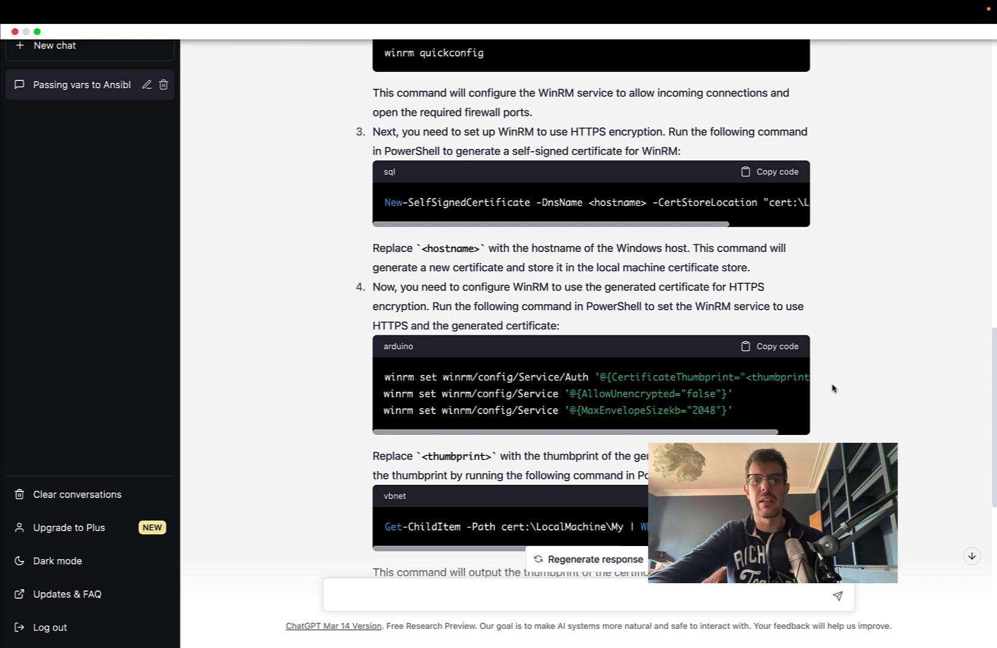
{"action": "scroll", "coordinate": [832, 388], "scroll_direction": "up", "scroll_amount": 7}
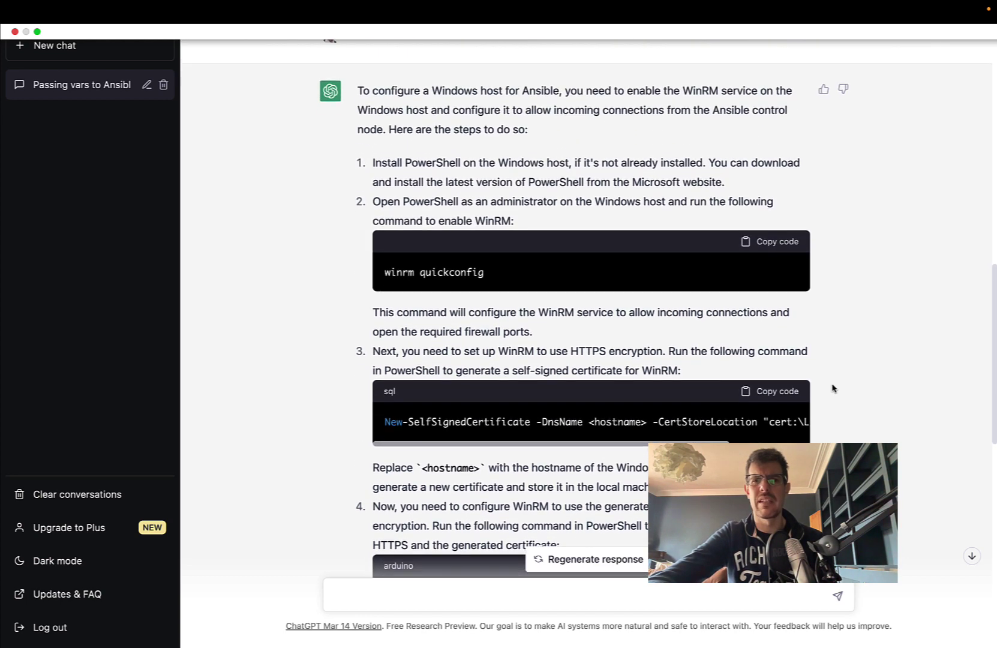
{"action": "scroll", "coordinate": [832, 388], "scroll_direction": "up", "scroll_amount": 1}
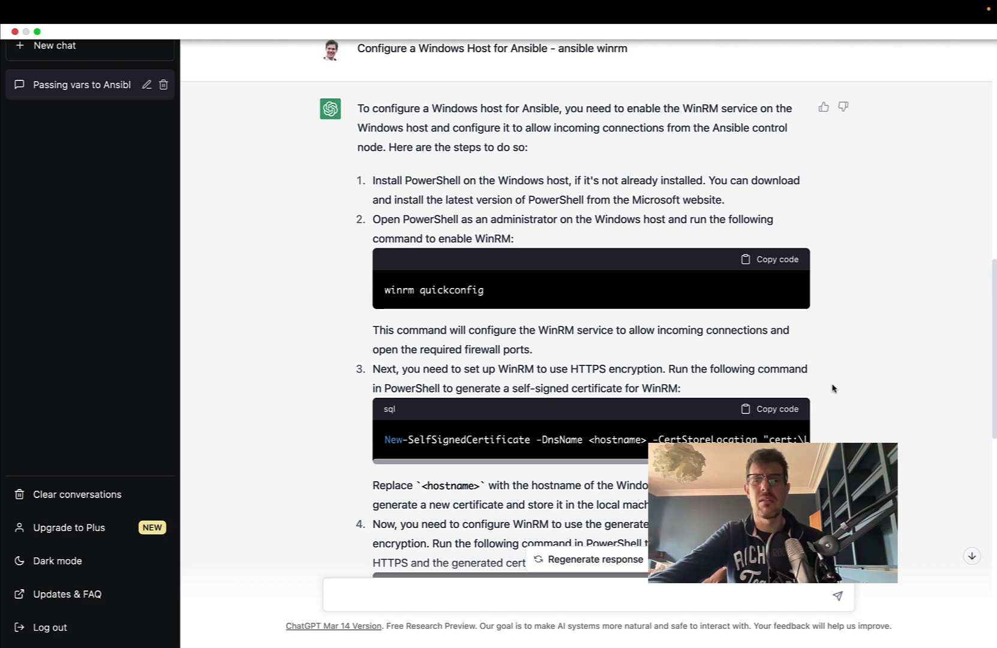
{"action": "scroll", "coordinate": [833, 388], "scroll_direction": "down", "scroll_amount": 6}
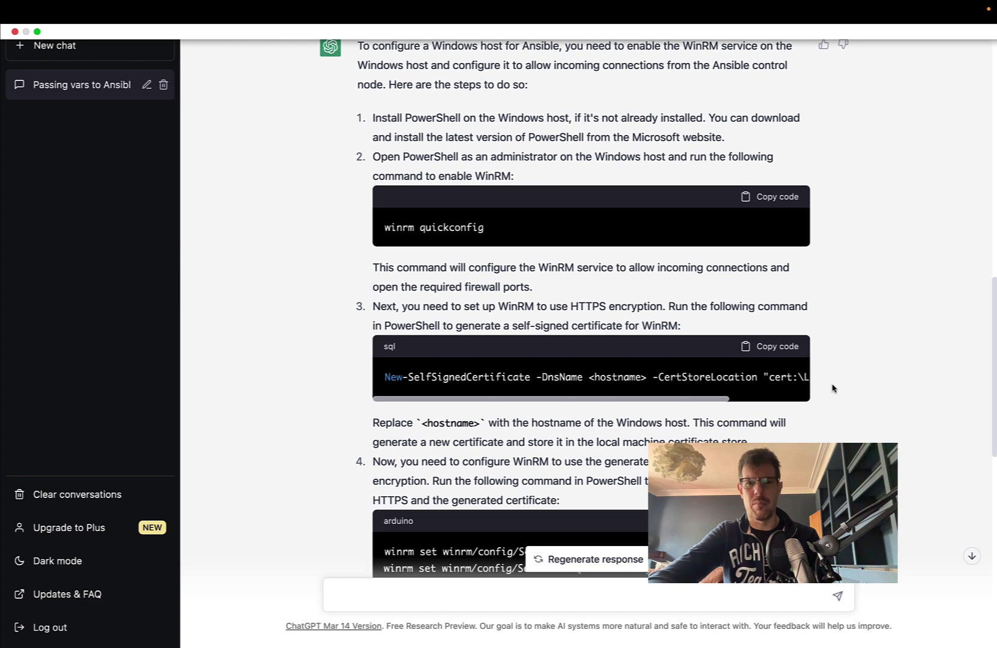
{"action": "scroll", "coordinate": [832, 388], "scroll_direction": "down", "scroll_amount": 1}
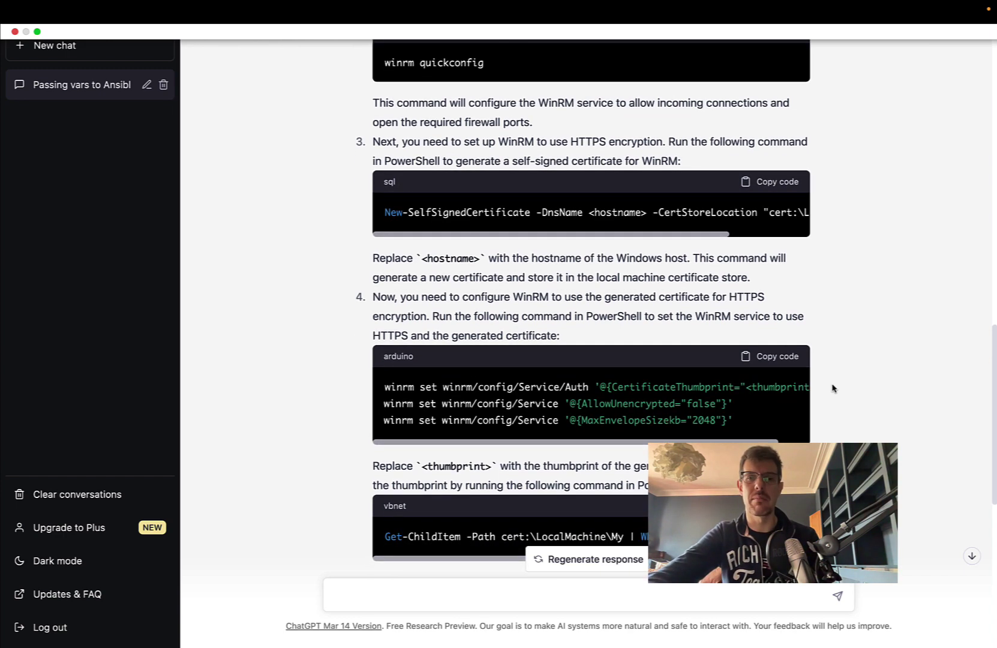
{"action": "scroll", "coordinate": [832, 388], "scroll_direction": "down", "scroll_amount": 1}
{"action": "scroll", "coordinate": [832, 388], "scroll_direction": "down", "scroll_amount": 1}
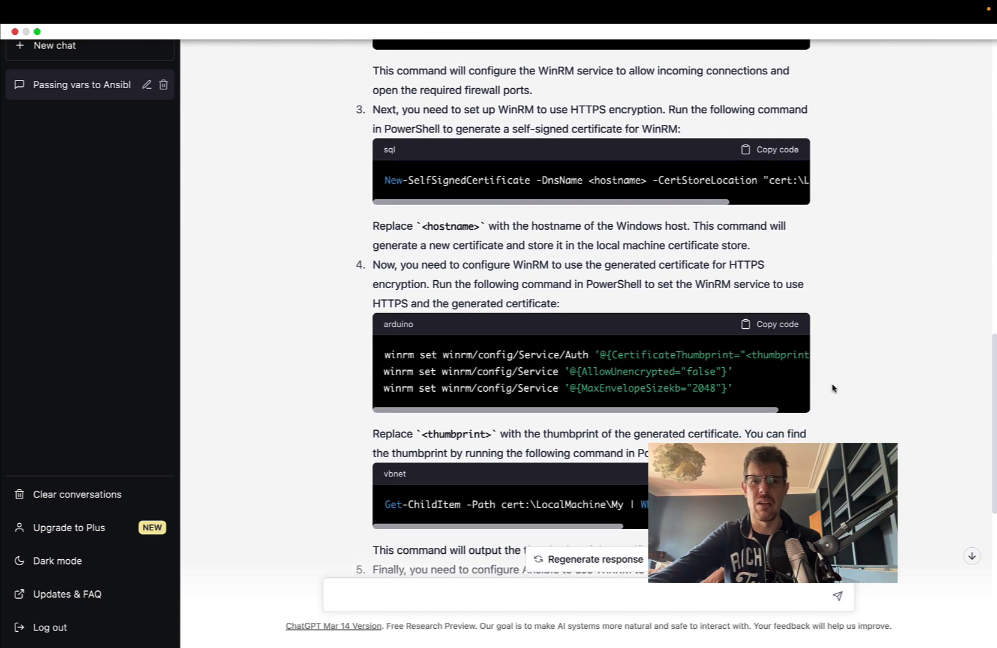
{"action": "scroll", "coordinate": [778, 384], "scroll_direction": "right", "scroll_amount": 2}
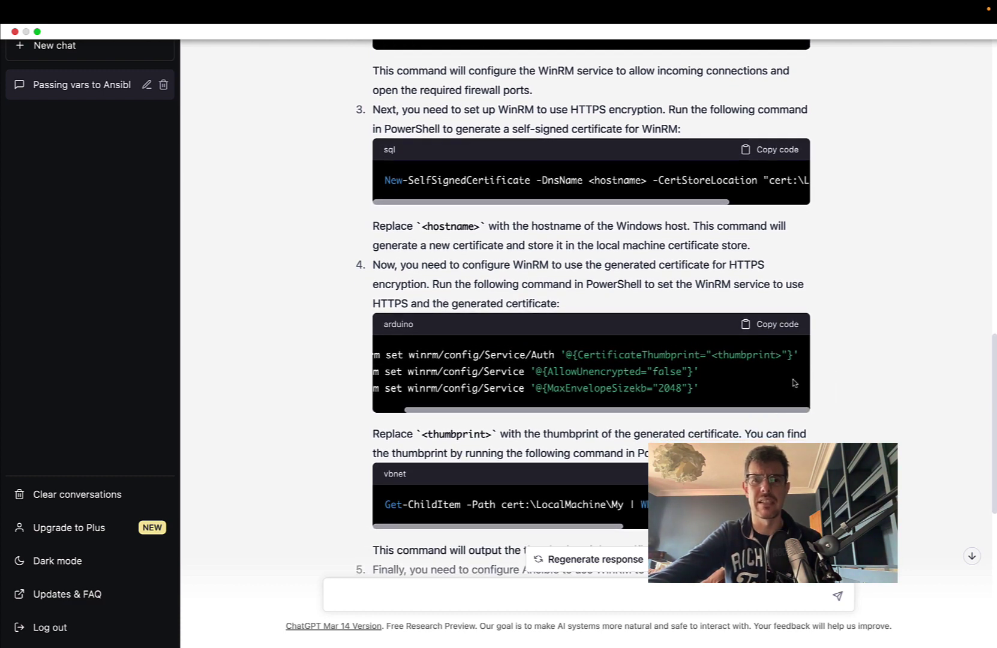
{"action": "scroll", "coordinate": [793, 381], "scroll_direction": "left", "scroll_amount": 2}
{"action": "scroll", "coordinate": [843, 370], "scroll_direction": "down", "scroll_amount": 4}
{"action": "scroll", "coordinate": [843, 370], "scroll_direction": "down", "scroll_amount": 8}
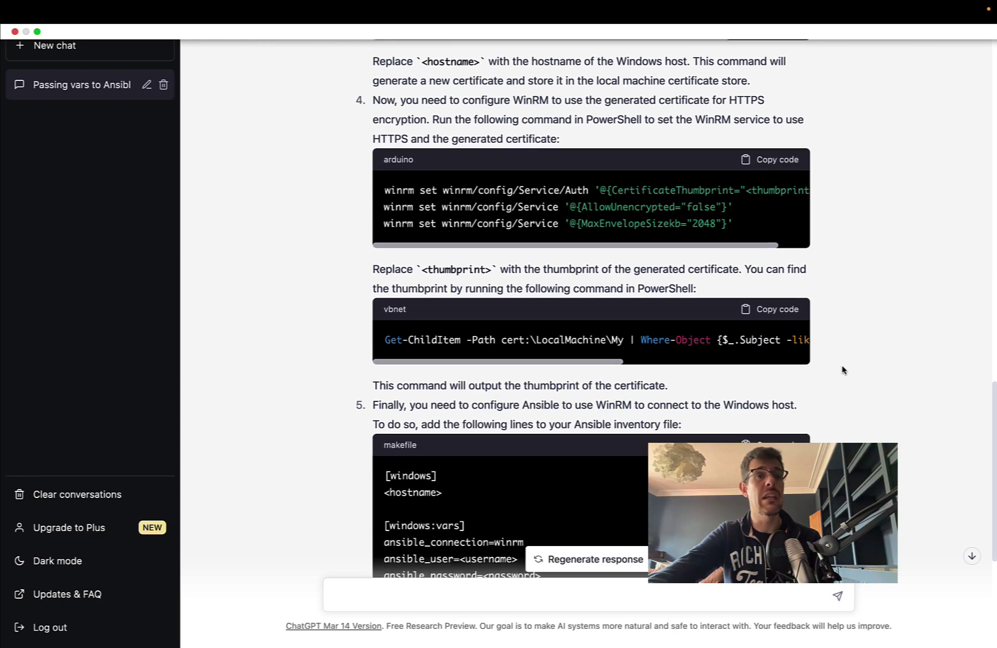
{"action": "scroll", "coordinate": [842, 370], "scroll_direction": "down", "scroll_amount": 5}
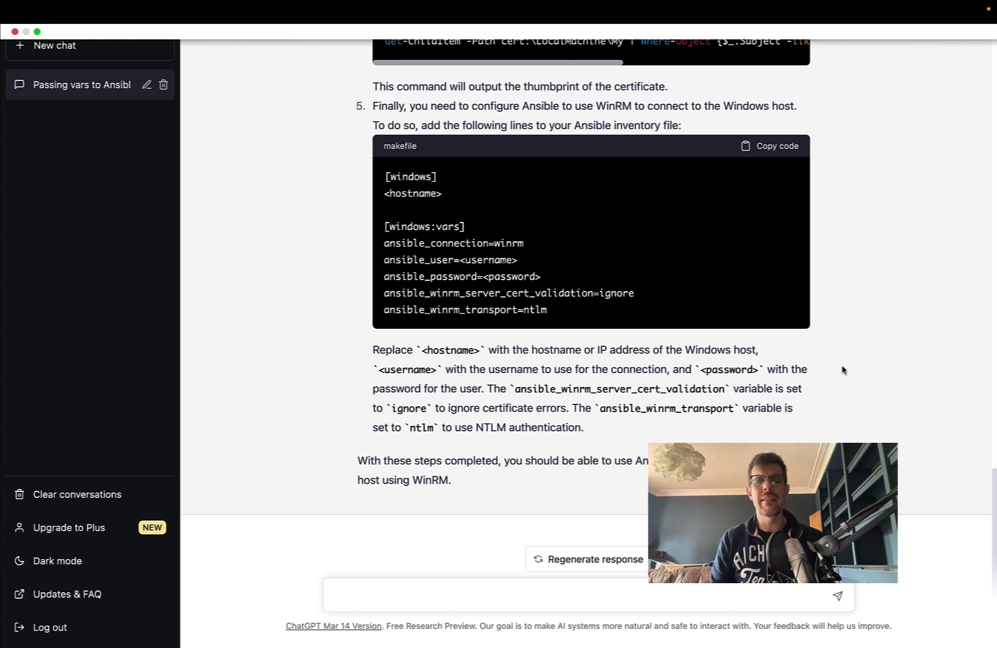
Step: Send 'Using Date, Time and Timestamp in Ansible Playbook - Ansible Tip and Tricks'
{"action": "left_click", "coordinate": [709, 595]}
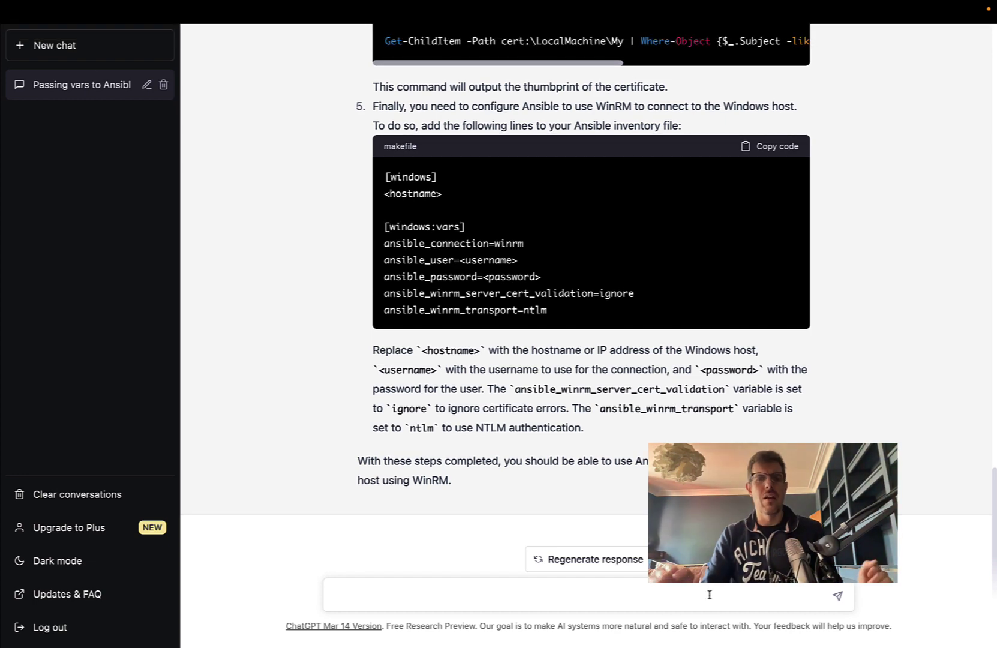
{"action": "type", "text": "Using Date, Time and Timestamp in Ansible Playbook - Ansible Tip and Tricks"}
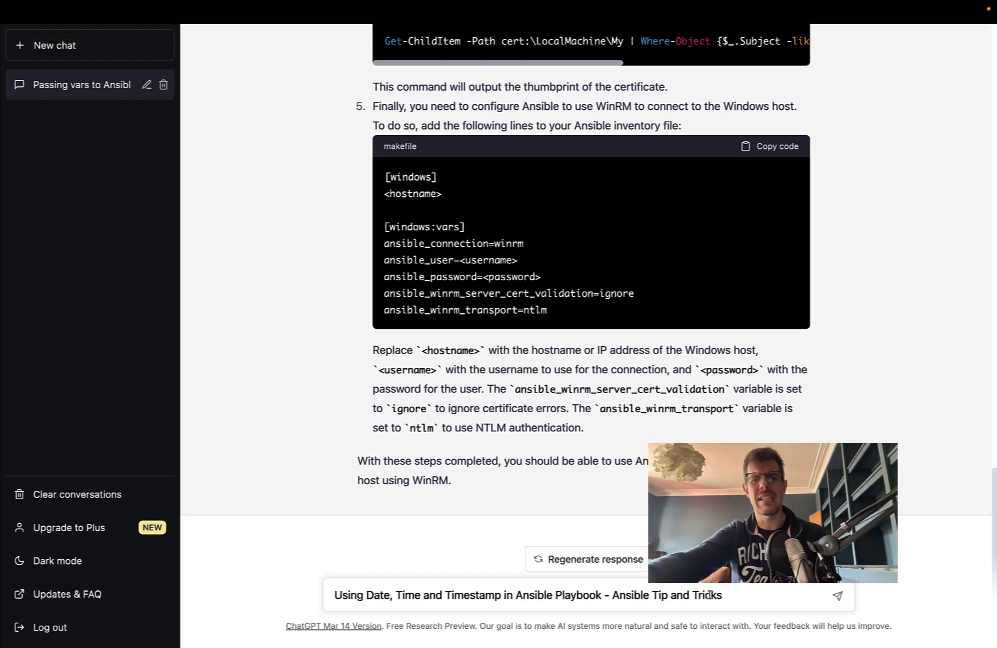
{"action": "key", "text": "Return"}
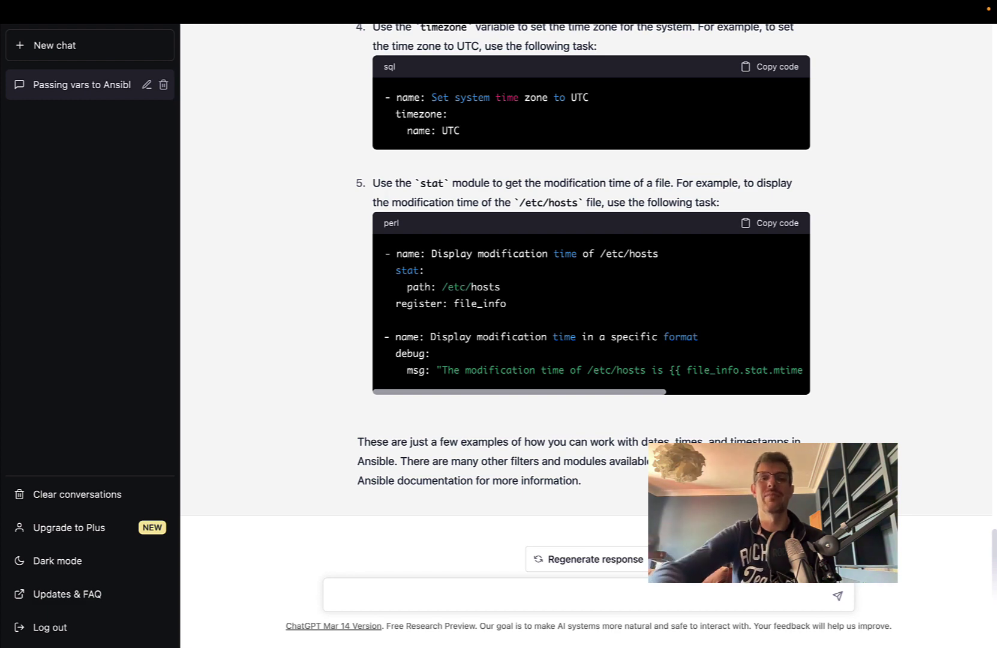
{"action": "scroll", "coordinate": [927, 443], "scroll_direction": "up", "scroll_amount": 5}
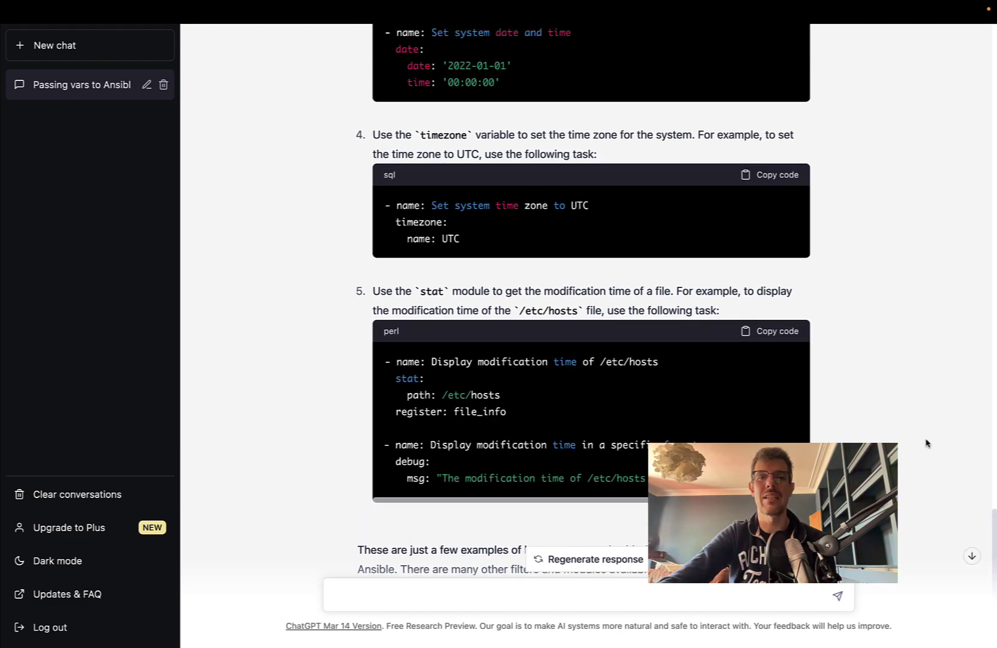
{"action": "scroll", "coordinate": [927, 443], "scroll_direction": "up", "scroll_amount": 7}
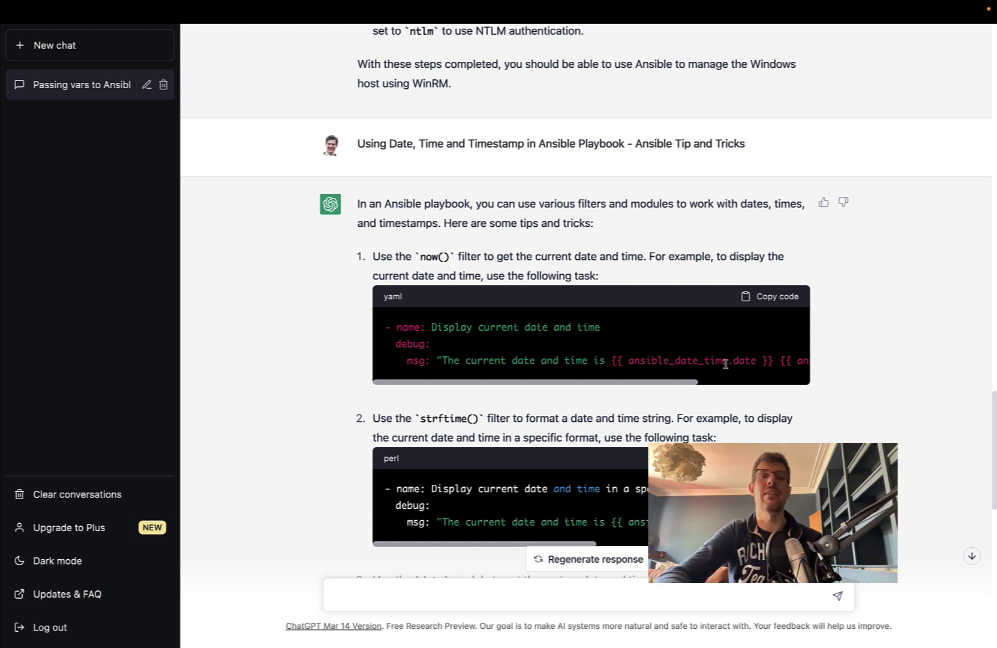
{"action": "scroll", "coordinate": [725, 363], "scroll_direction": "right", "scroll_amount": 5}
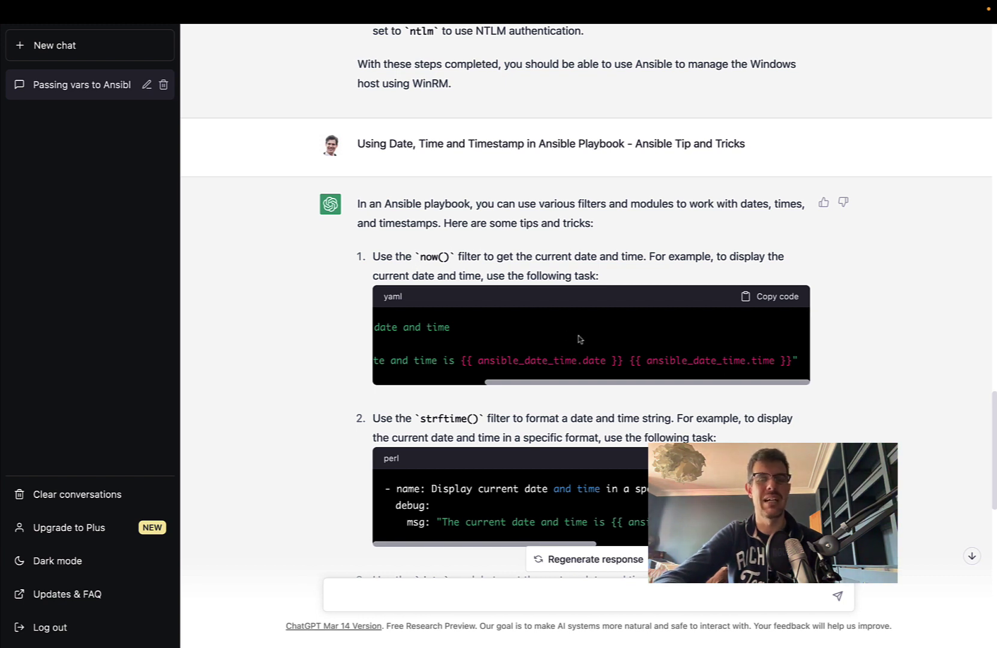
{"action": "scroll", "coordinate": [581, 340], "scroll_direction": "left", "scroll_amount": 5}
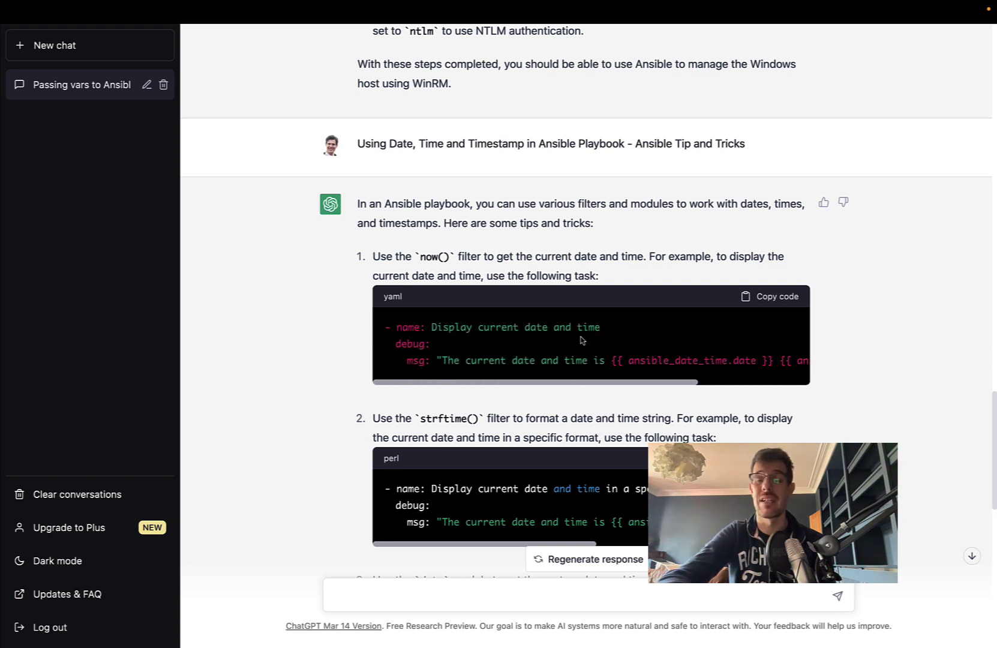
{"action": "scroll", "coordinate": [581, 340], "scroll_direction": "right", "scroll_amount": 5}
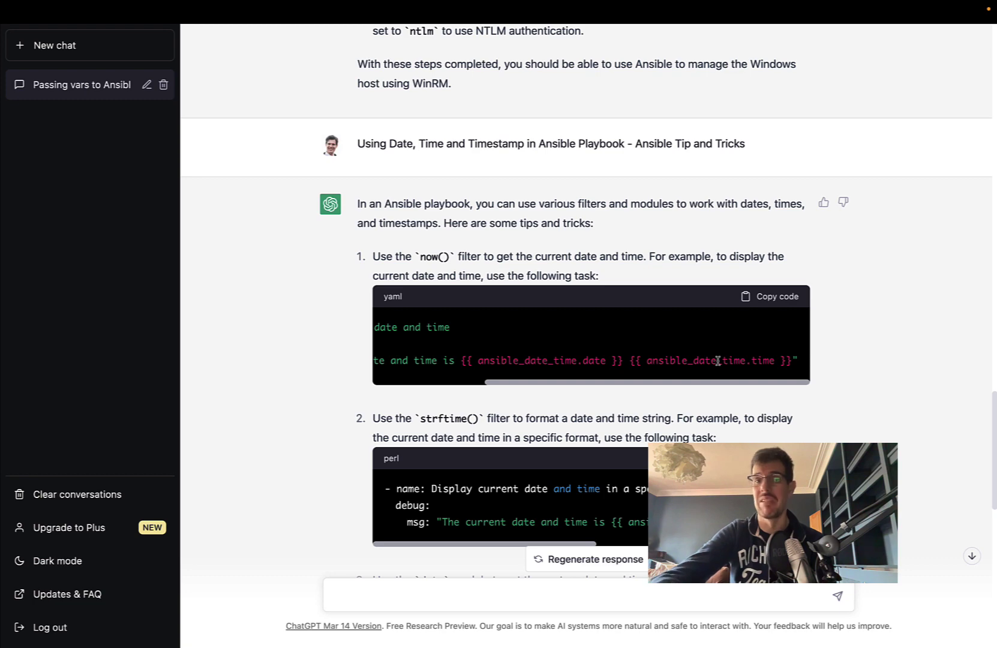
{"action": "scroll", "coordinate": [774, 357], "scroll_direction": "left", "scroll_amount": 5}
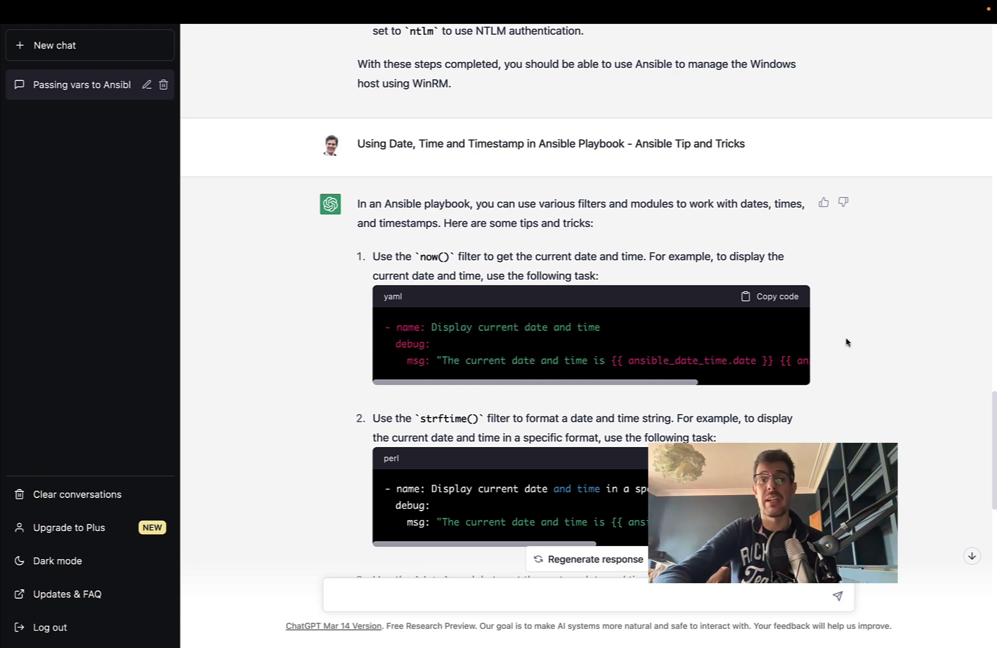
{"action": "scroll", "coordinate": [847, 342], "scroll_direction": "down", "scroll_amount": 1}
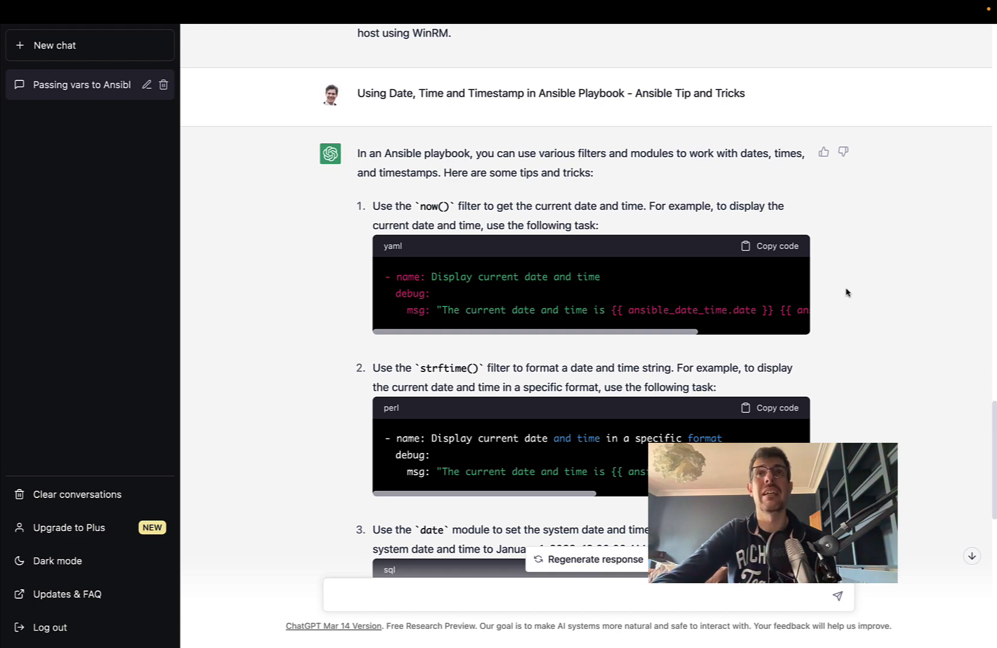
{"action": "scroll", "coordinate": [847, 292], "scroll_direction": "down", "scroll_amount": 2}
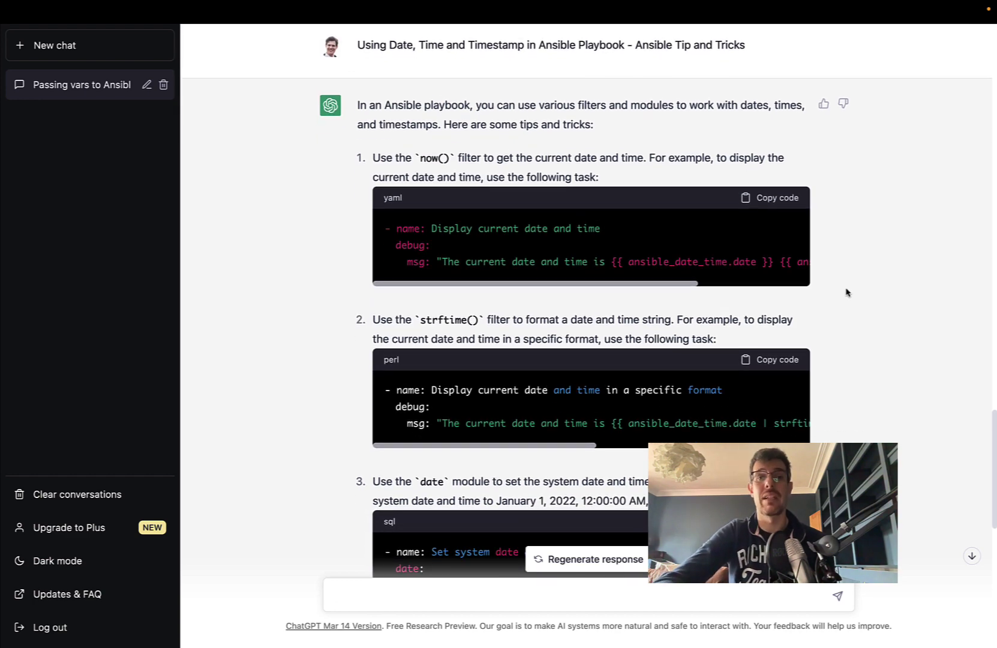
{"action": "scroll", "coordinate": [846, 293], "scroll_direction": "down", "scroll_amount": 1}
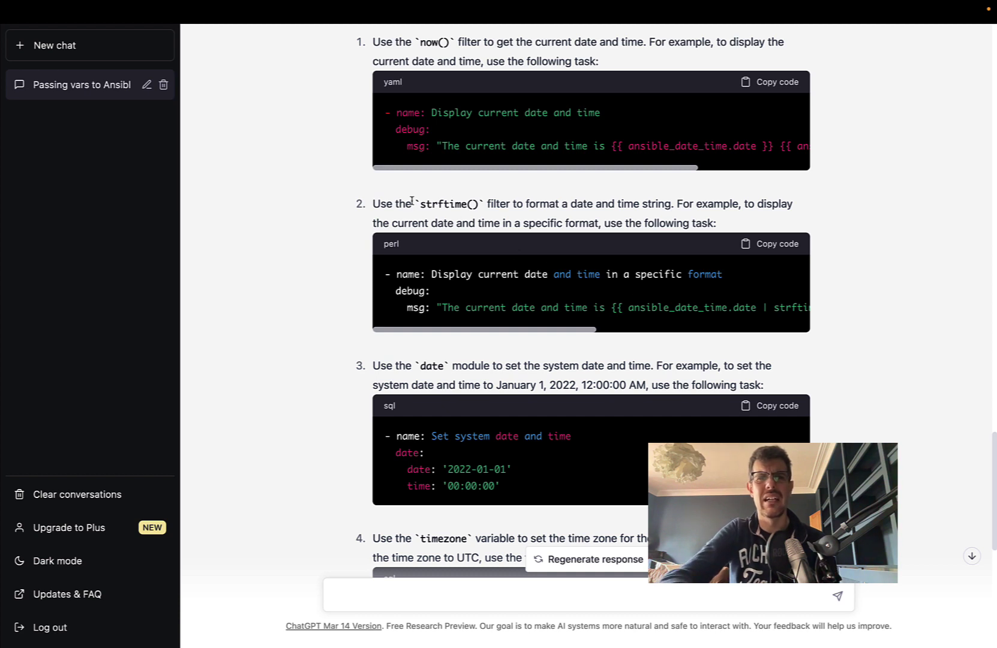
{"action": "scroll", "coordinate": [543, 305], "scroll_direction": "right", "scroll_amount": 5}
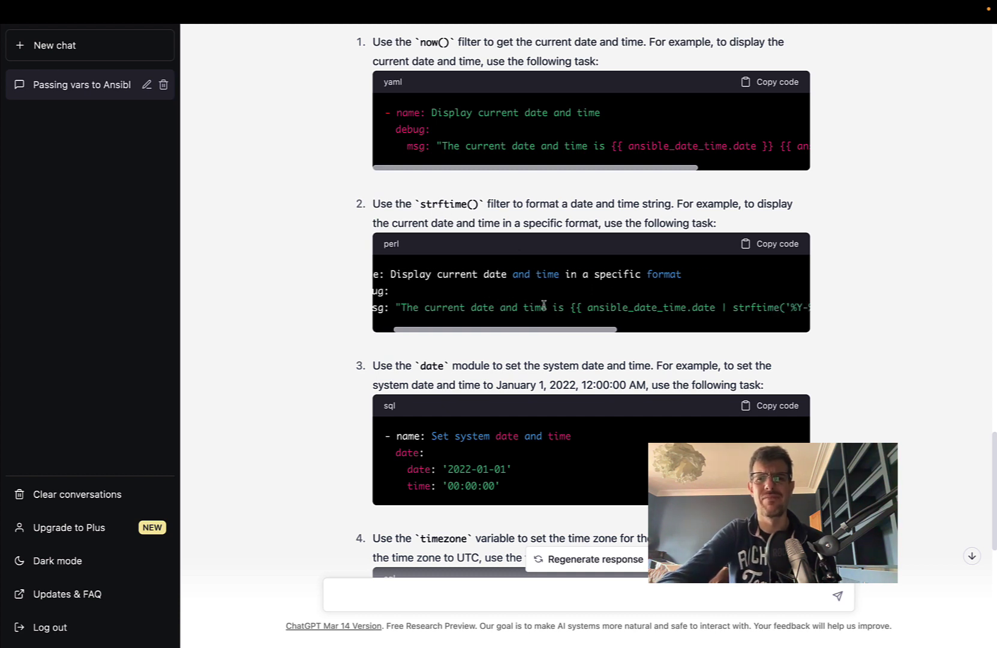
{"action": "scroll", "coordinate": [543, 305], "scroll_direction": "right", "scroll_amount": 4}
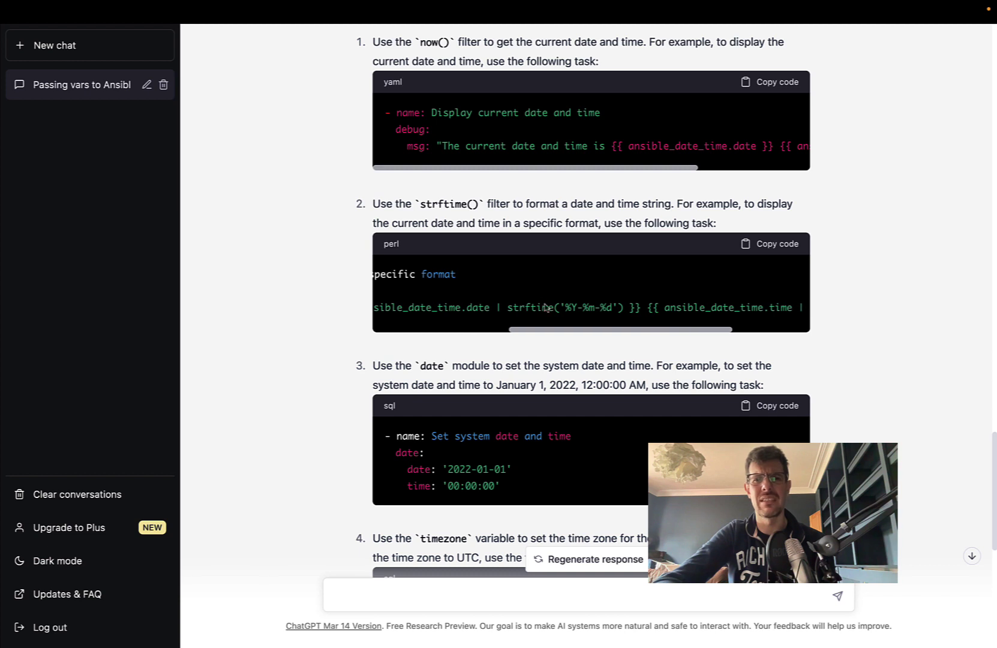
{"action": "scroll", "coordinate": [581, 291], "scroll_direction": "right", "scroll_amount": 1}
{"action": "scroll", "coordinate": [580, 290], "scroll_direction": "right", "scroll_amount": 2}
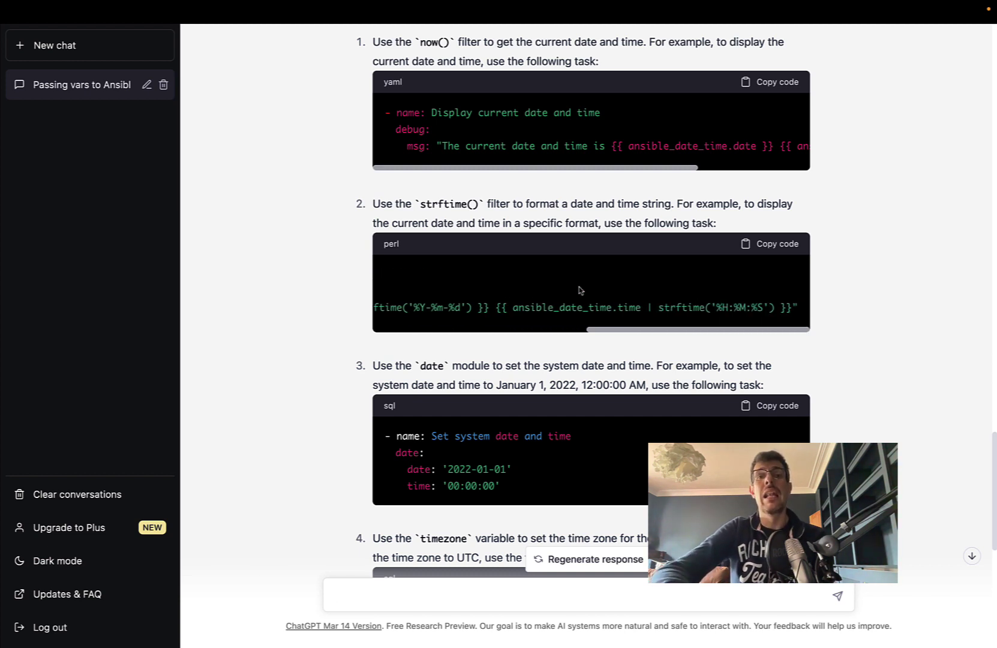
{"action": "scroll", "coordinate": [580, 291], "scroll_direction": "left", "scroll_amount": 10}
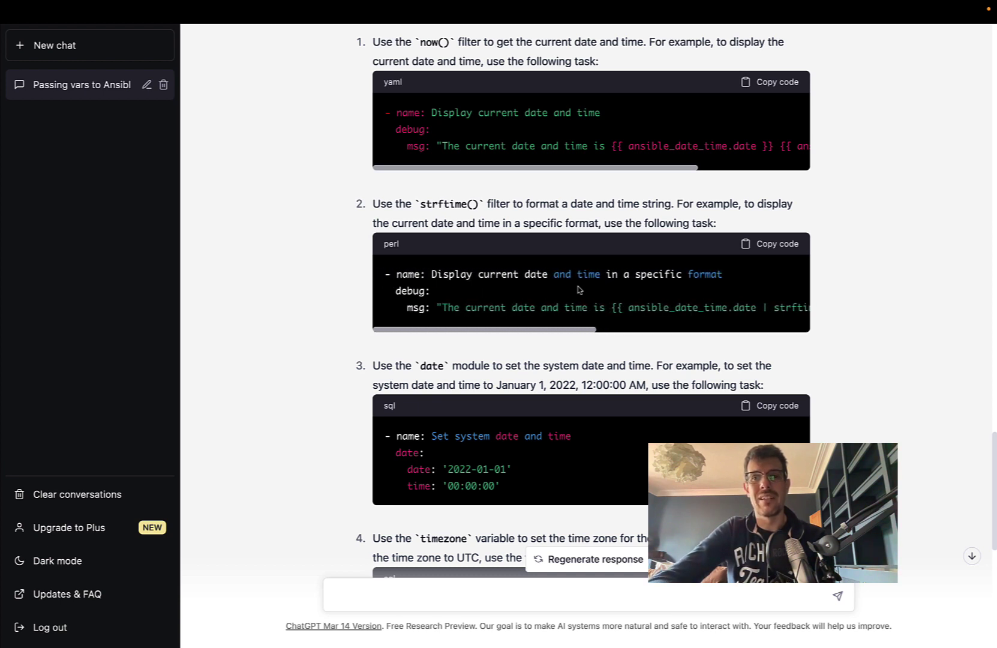
{"action": "scroll", "coordinate": [580, 290], "scroll_direction": "right", "scroll_amount": 3}
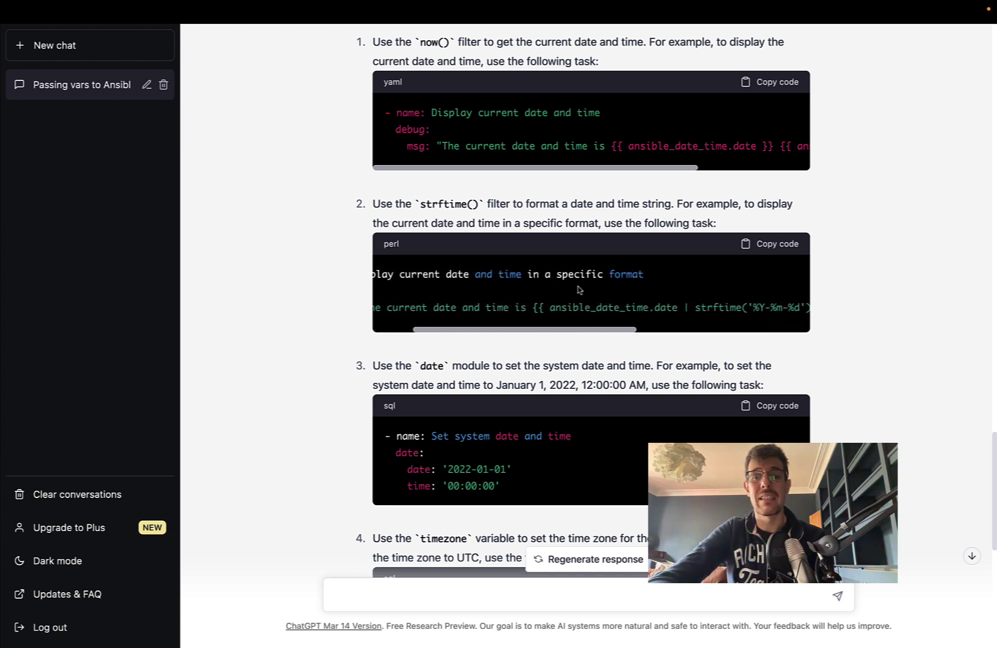
{"action": "scroll", "coordinate": [580, 290], "scroll_direction": "left", "scroll_amount": 3}
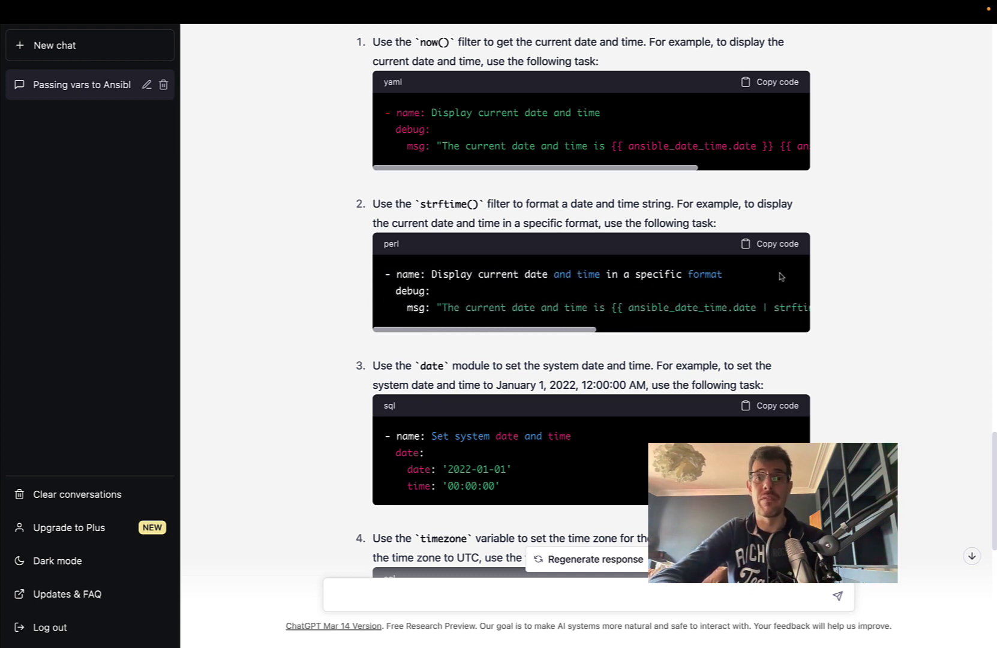
{"action": "scroll", "coordinate": [832, 278], "scroll_direction": "down", "scroll_amount": 1}
{"action": "scroll", "coordinate": [831, 277], "scroll_direction": "down", "scroll_amount": 3}
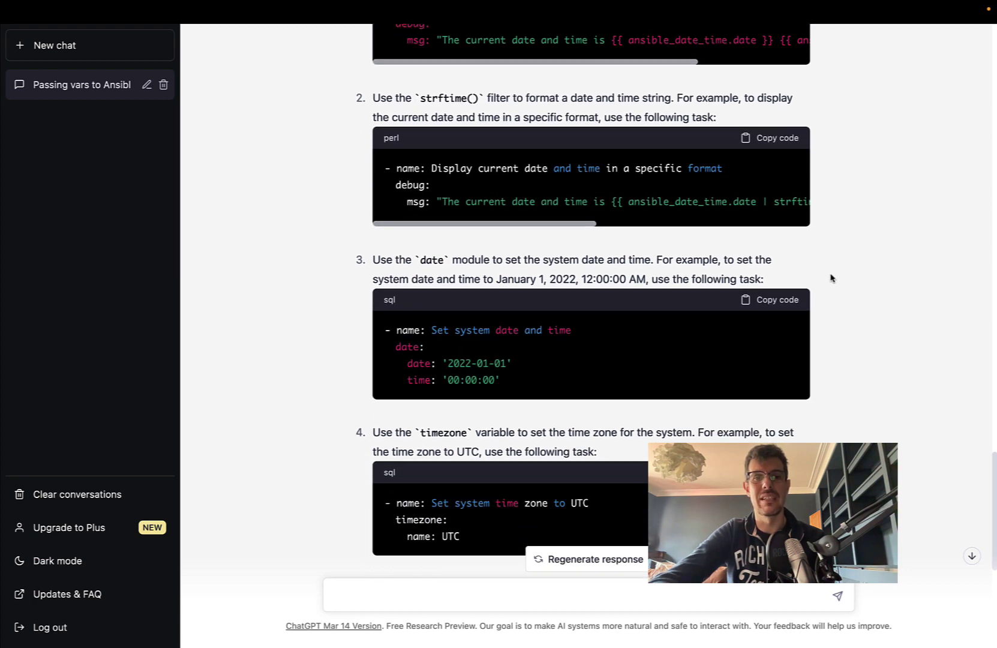
{"action": "scroll", "coordinate": [831, 278], "scroll_direction": "down", "scroll_amount": 2}
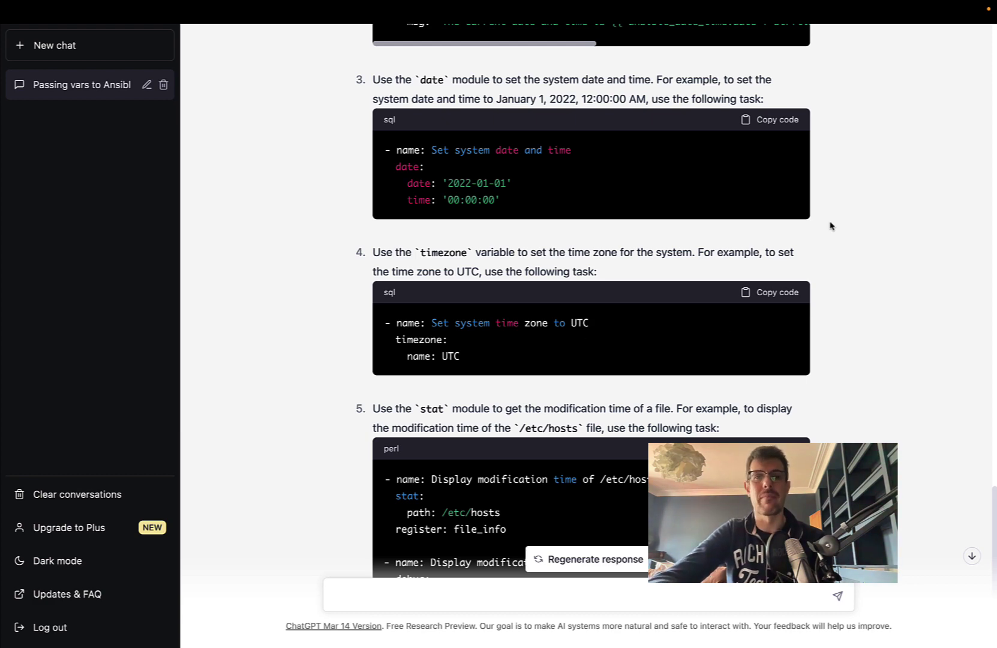
{"action": "scroll", "coordinate": [831, 225], "scroll_direction": "down", "scroll_amount": 3}
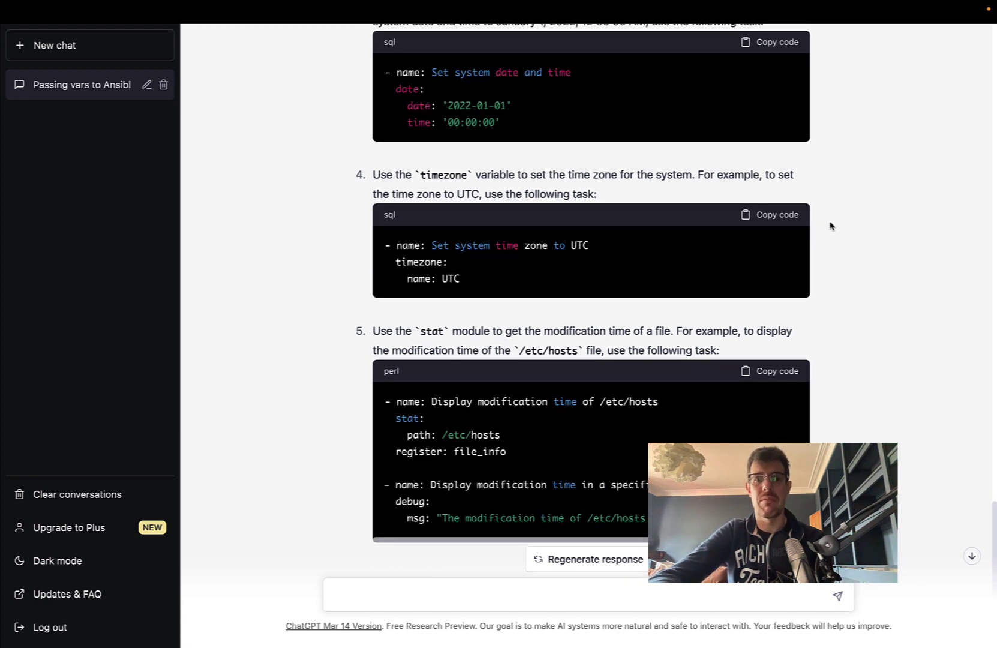
{"action": "scroll", "coordinate": [831, 226], "scroll_direction": "down", "scroll_amount": 1}
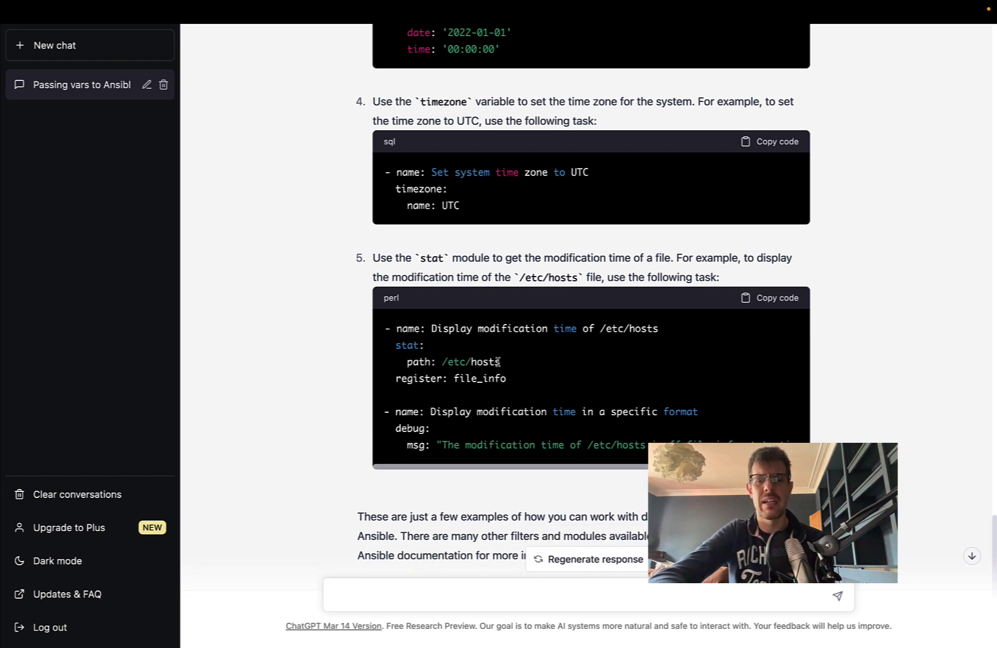
{"action": "scroll", "coordinate": [548, 366], "scroll_direction": "down", "scroll_amount": 1}
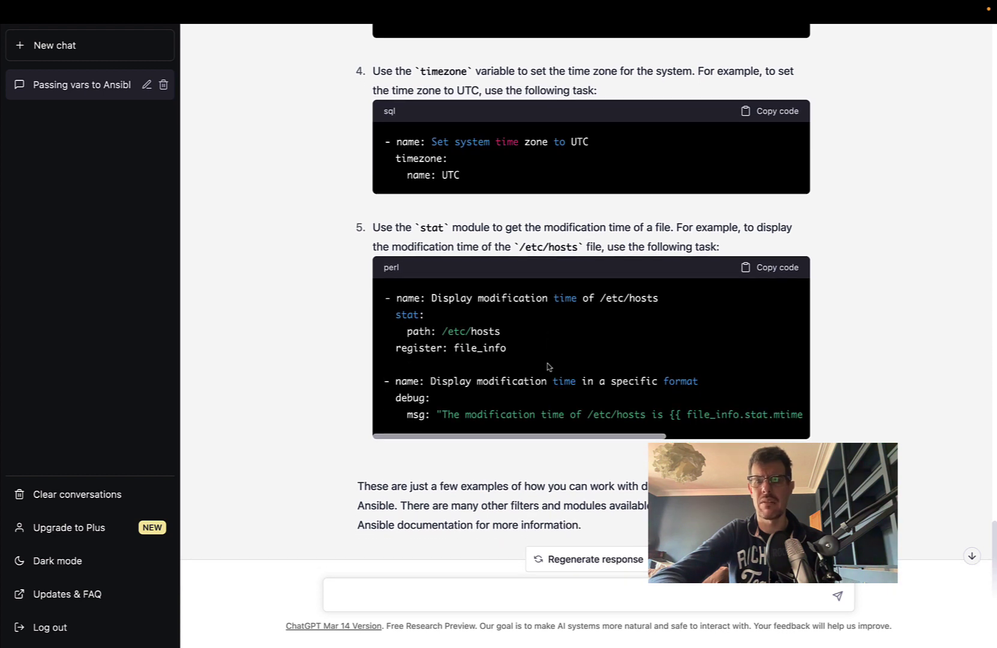
{"action": "scroll", "coordinate": [547, 411], "scroll_direction": "right", "scroll_amount": 5}
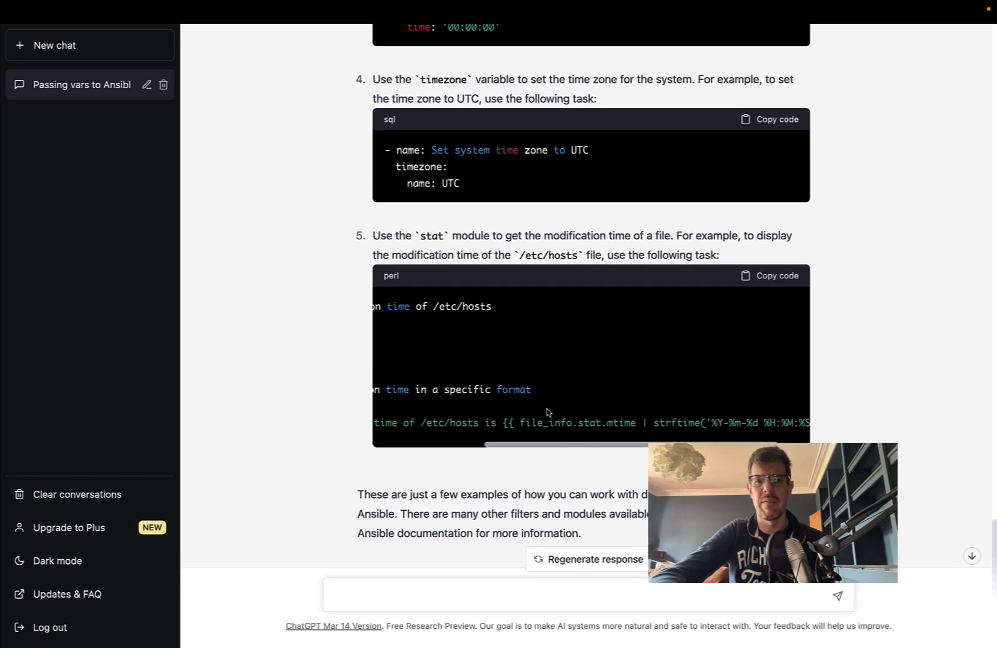
{"action": "scroll", "coordinate": [605, 403], "scroll_direction": "left", "scroll_amount": 5}
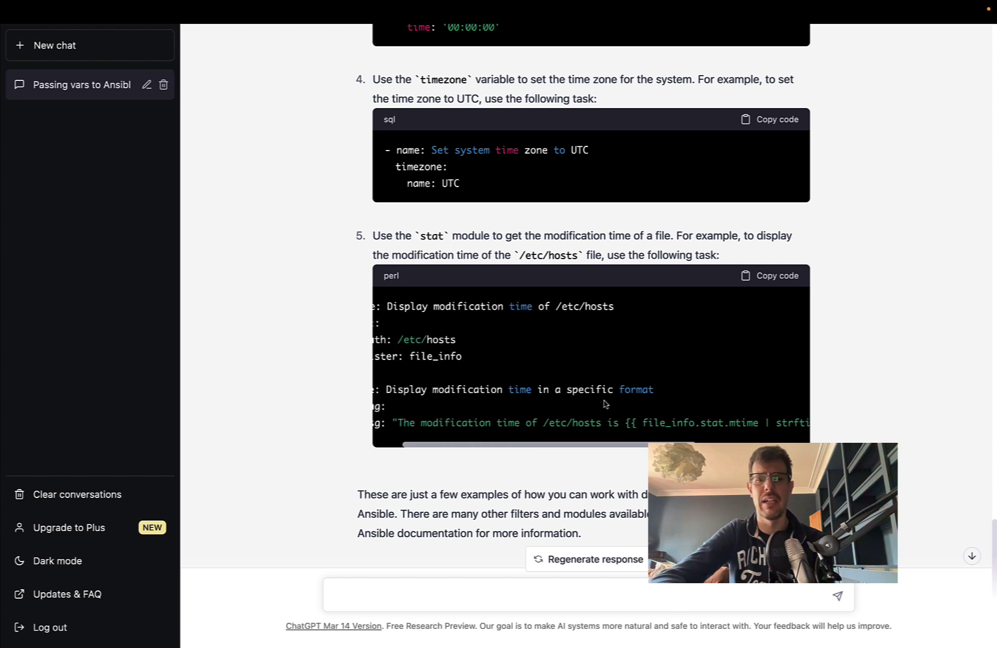
{"action": "scroll", "coordinate": [857, 312], "scroll_direction": "down", "scroll_amount": 2}
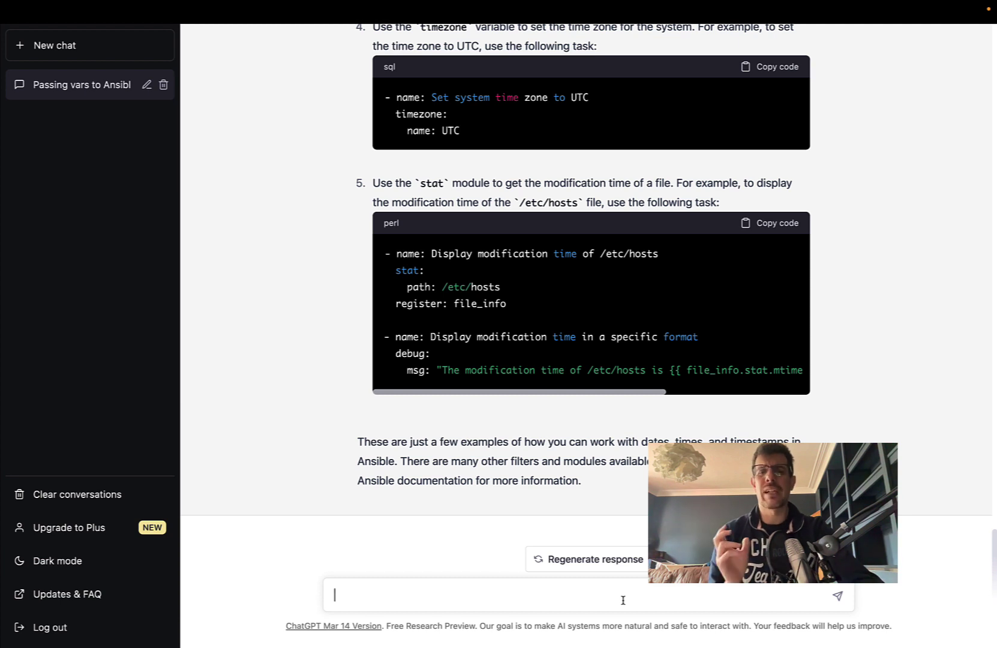
Step: Send the question 'Change user password - Ansible module user'
{"action": "key", "text": "super+v"}
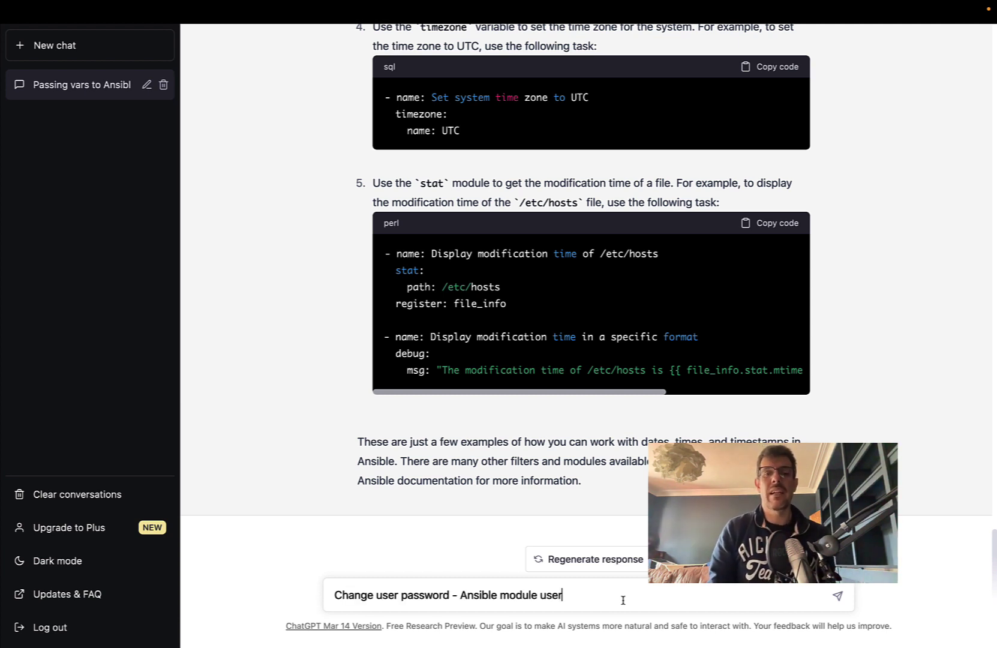
{"action": "key", "text": "Return"}
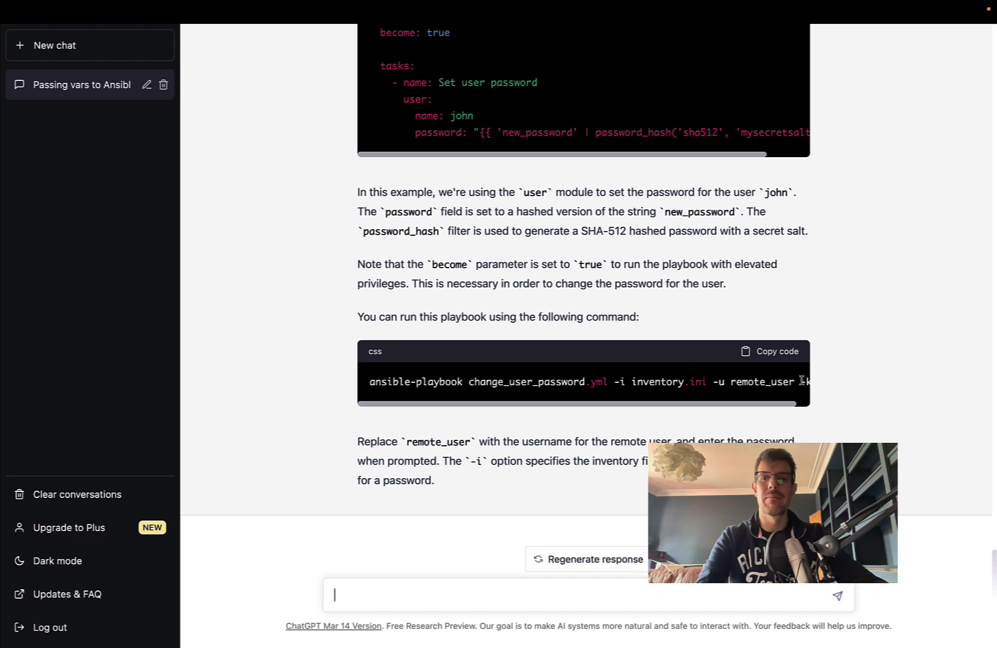
{"action": "scroll", "coordinate": [802, 380], "scroll_direction": "up", "scroll_amount": 3}
{"action": "scroll", "coordinate": [720, 315], "scroll_direction": "right", "scroll_amount": 1}
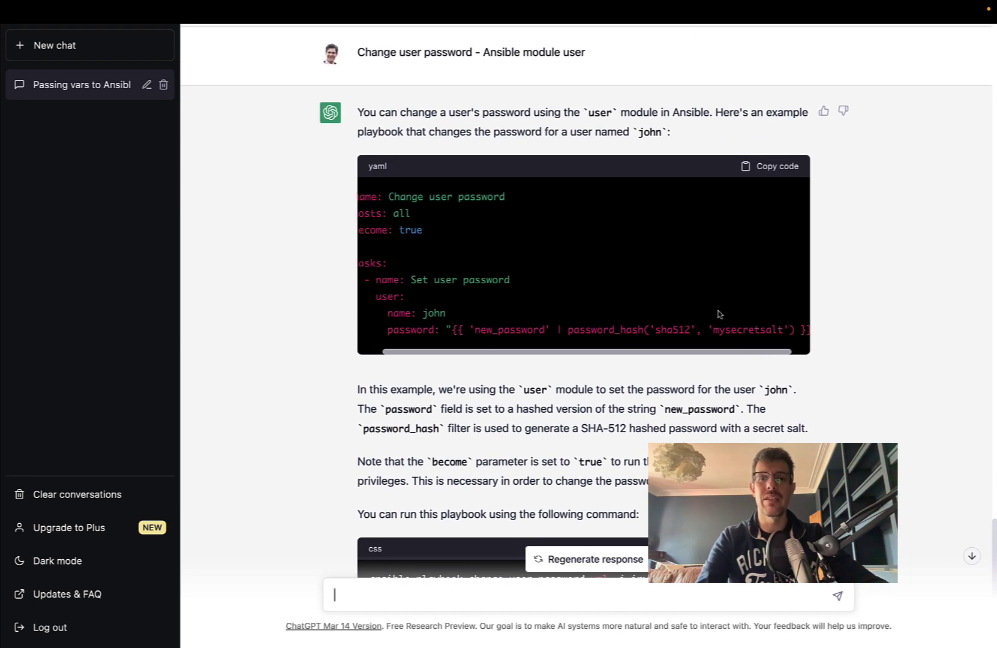
{"action": "scroll", "coordinate": [720, 314], "scroll_direction": "right", "scroll_amount": 1}
{"action": "scroll", "coordinate": [593, 329], "scroll_direction": "left", "scroll_amount": 2}
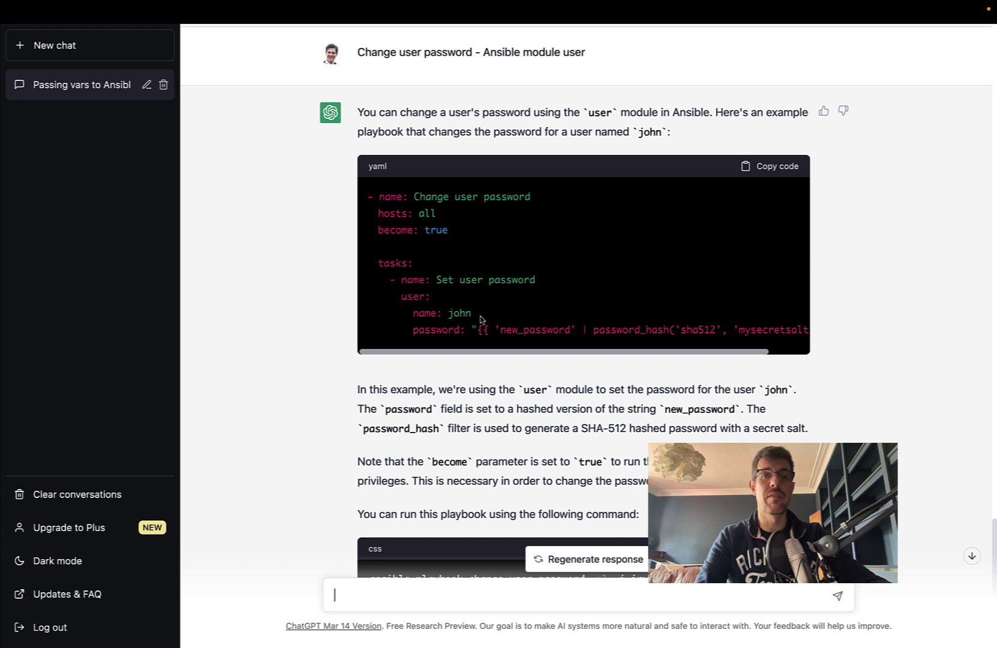
{"action": "scroll", "coordinate": [480, 319], "scroll_direction": "down", "scroll_amount": 1}
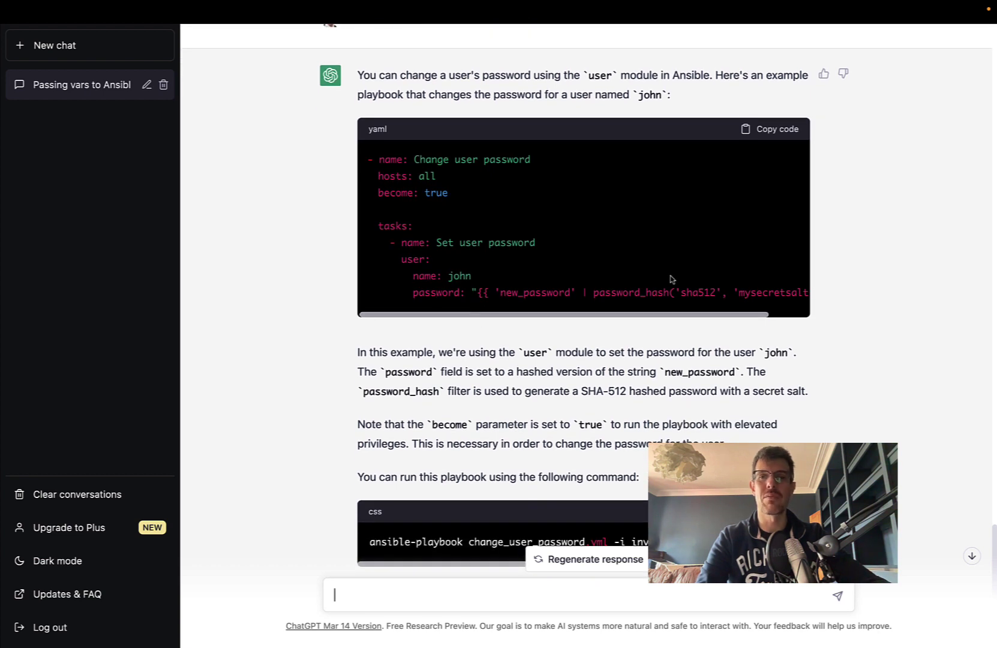
{"action": "scroll", "coordinate": [679, 297], "scroll_direction": "right", "scroll_amount": 2}
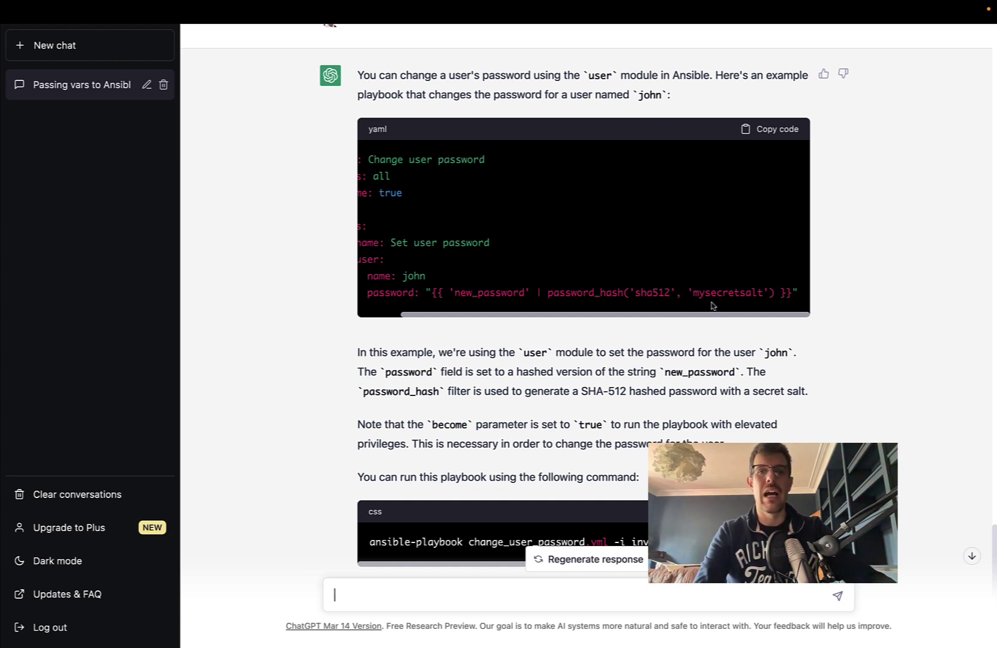
{"action": "scroll", "coordinate": [712, 305], "scroll_direction": "left", "scroll_amount": 2}
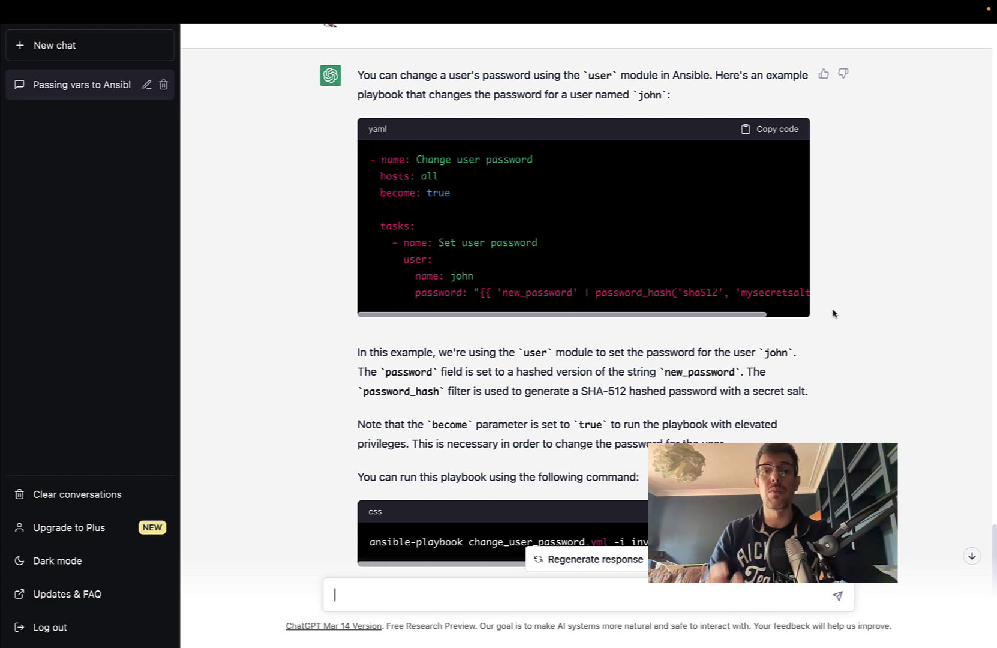
{"action": "scroll", "coordinate": [833, 313], "scroll_direction": "down", "scroll_amount": 2}
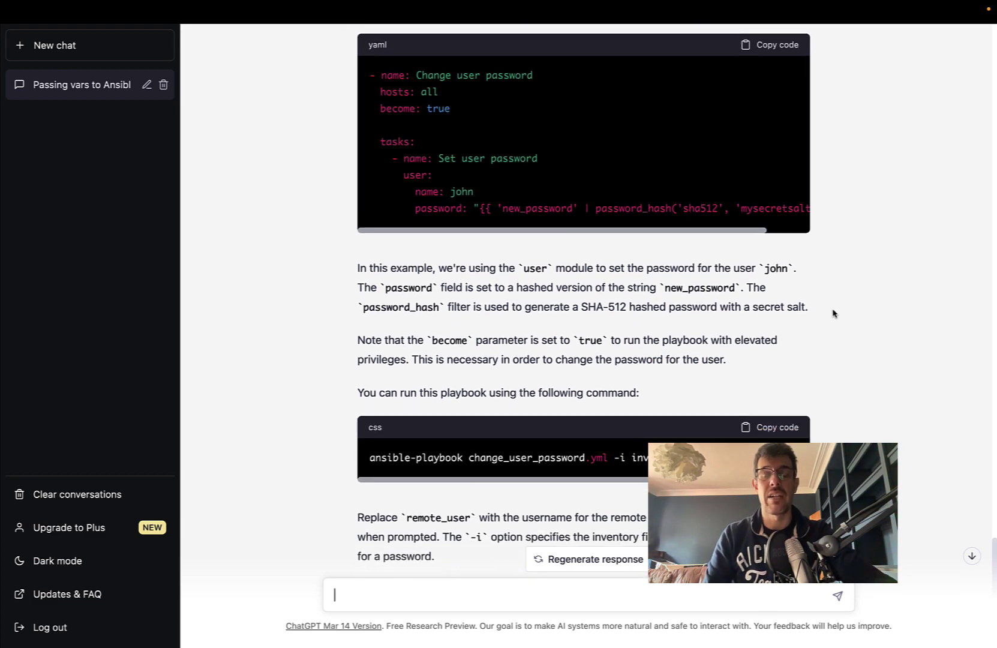
{"action": "scroll", "coordinate": [833, 312], "scroll_direction": "down", "scroll_amount": 1}
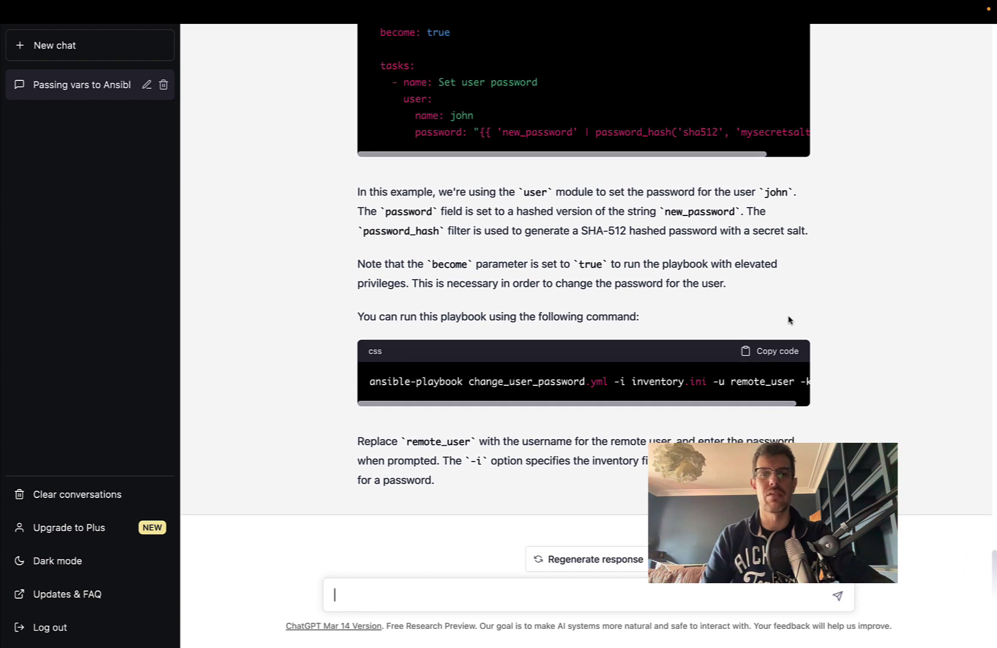
{"action": "scroll", "coordinate": [611, 394], "scroll_direction": "right", "scroll_amount": 2}
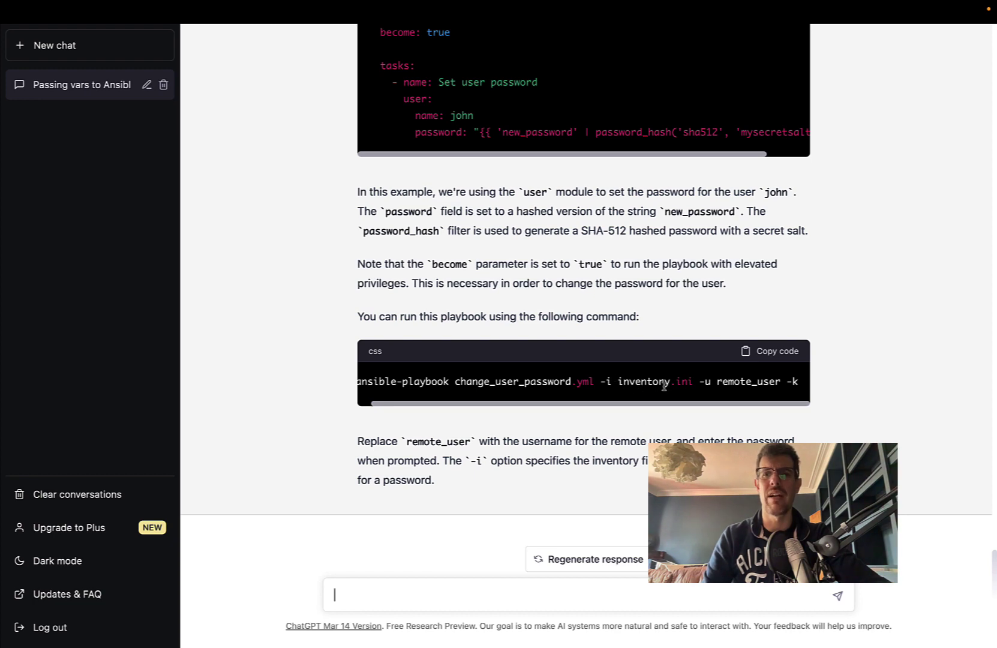
{"action": "scroll", "coordinate": [554, 379], "scroll_direction": "left", "scroll_amount": 2}
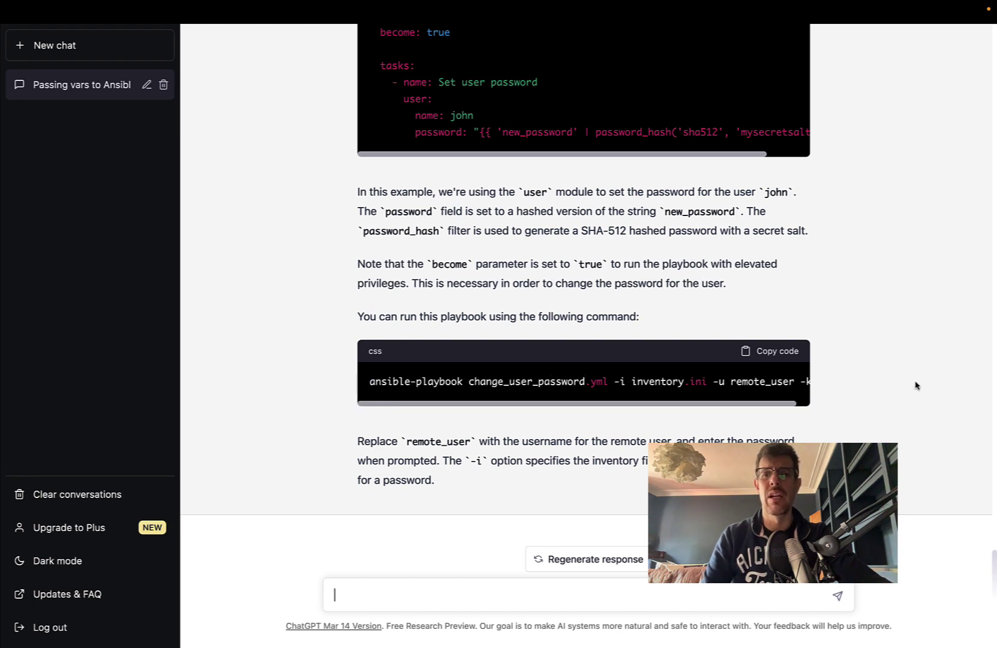
{"action": "scroll", "coordinate": [901, 410], "scroll_direction": "up", "scroll_amount": 1}
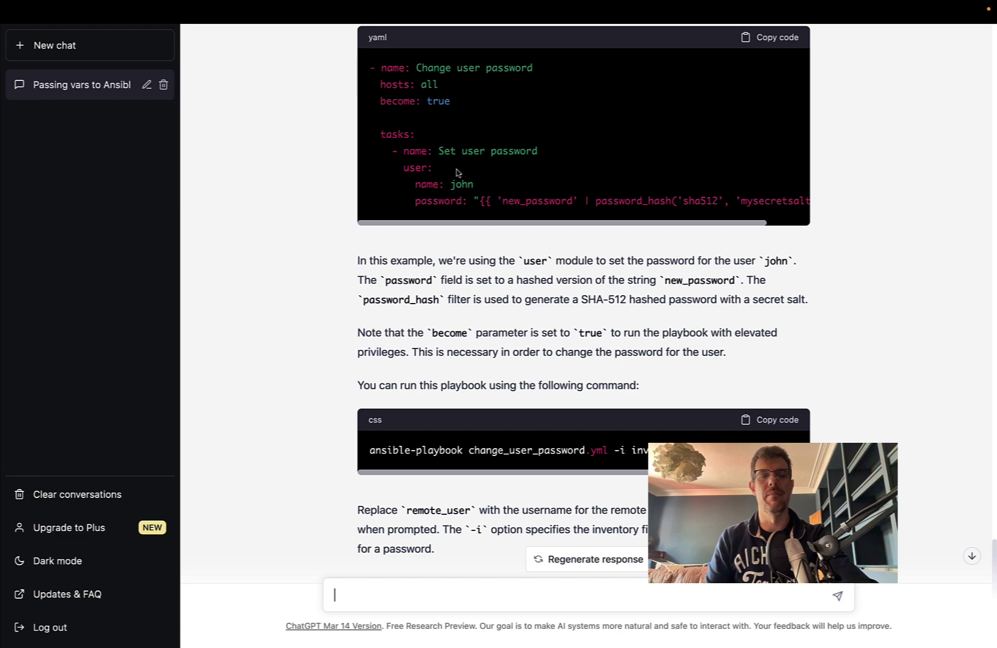
{"action": "scroll", "coordinate": [821, 378], "scroll_direction": "down", "scroll_amount": 2}
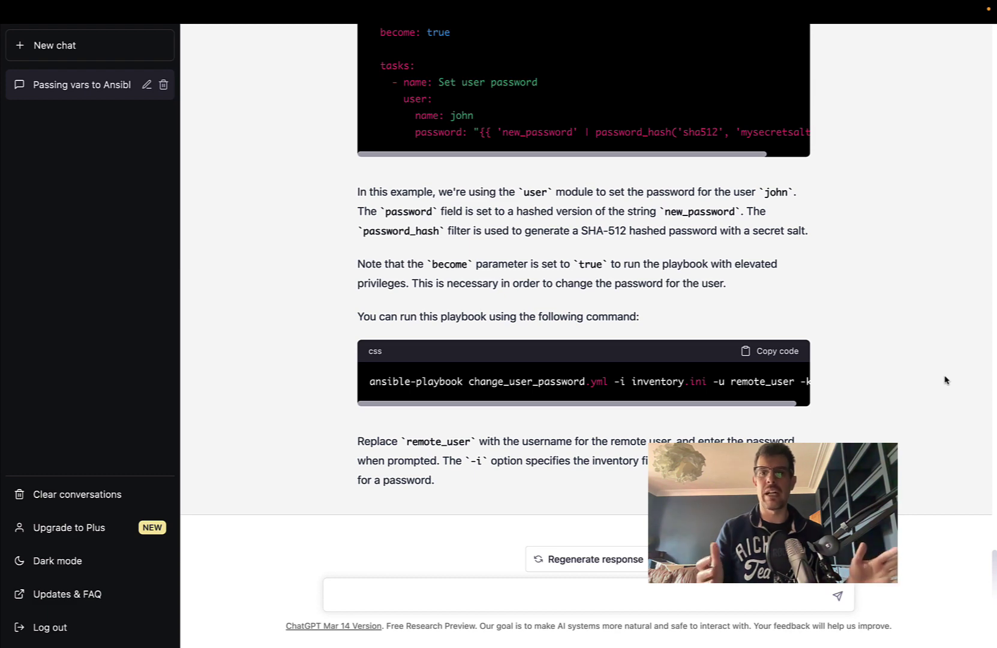
{"action": "scroll", "coordinate": [945, 380], "scroll_direction": "up", "scroll_amount": 5}
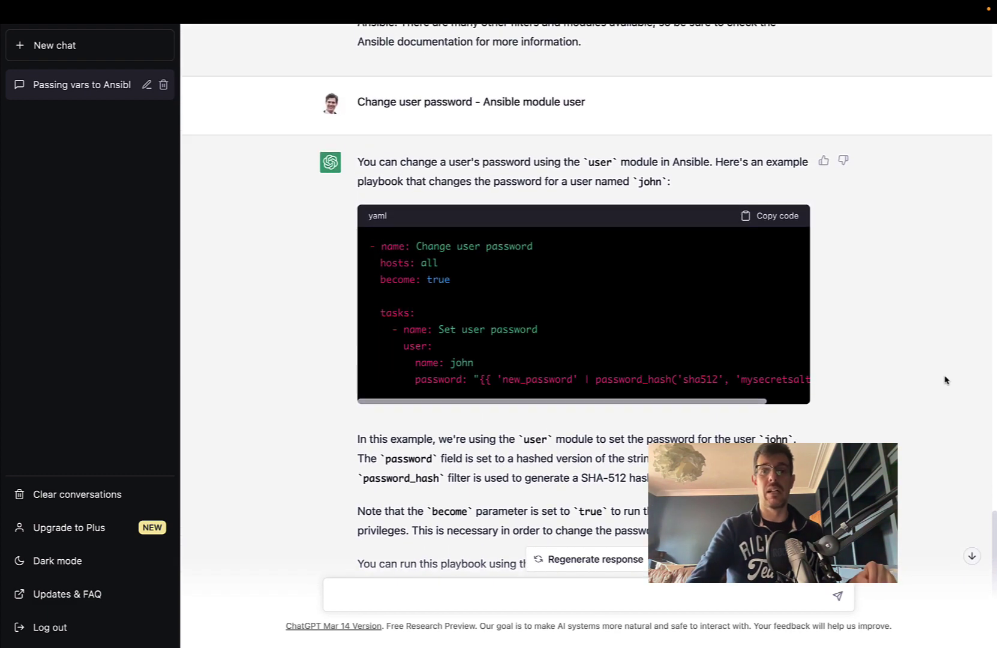
{"action": "scroll", "coordinate": [945, 380], "scroll_direction": "up", "scroll_amount": 5}
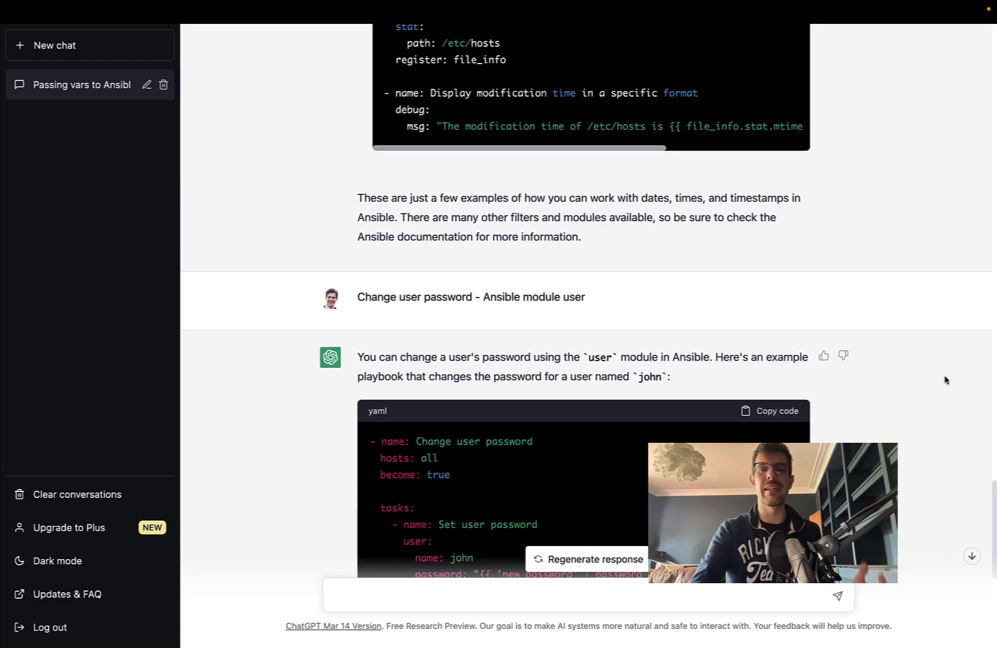
{"action": "scroll", "coordinate": [945, 380], "scroll_direction": "up", "scroll_amount": 5}
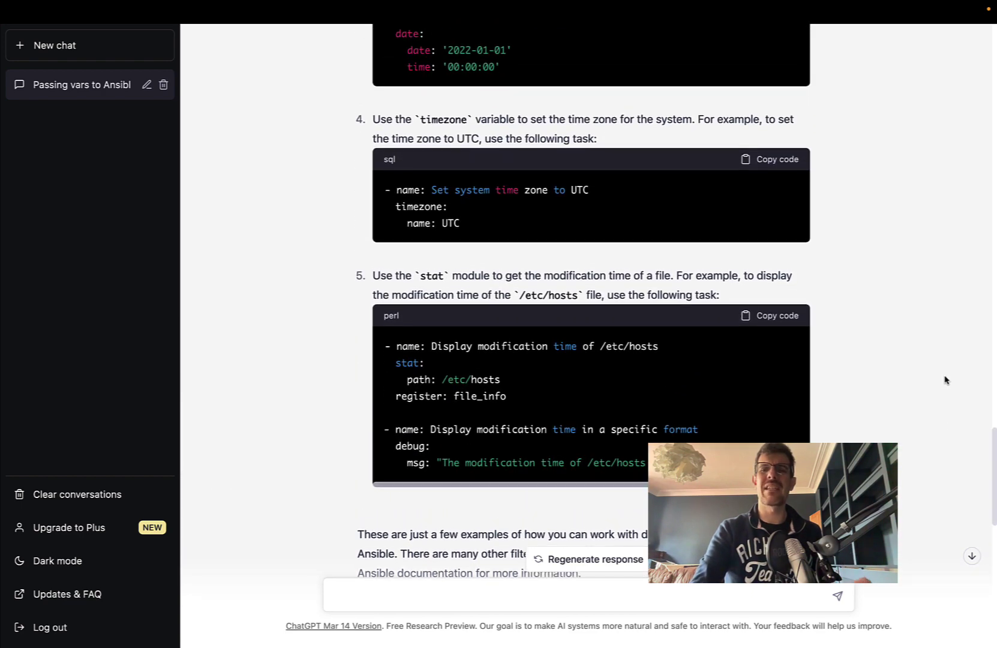
{"action": "scroll", "coordinate": [945, 379], "scroll_direction": "up", "scroll_amount": 5}
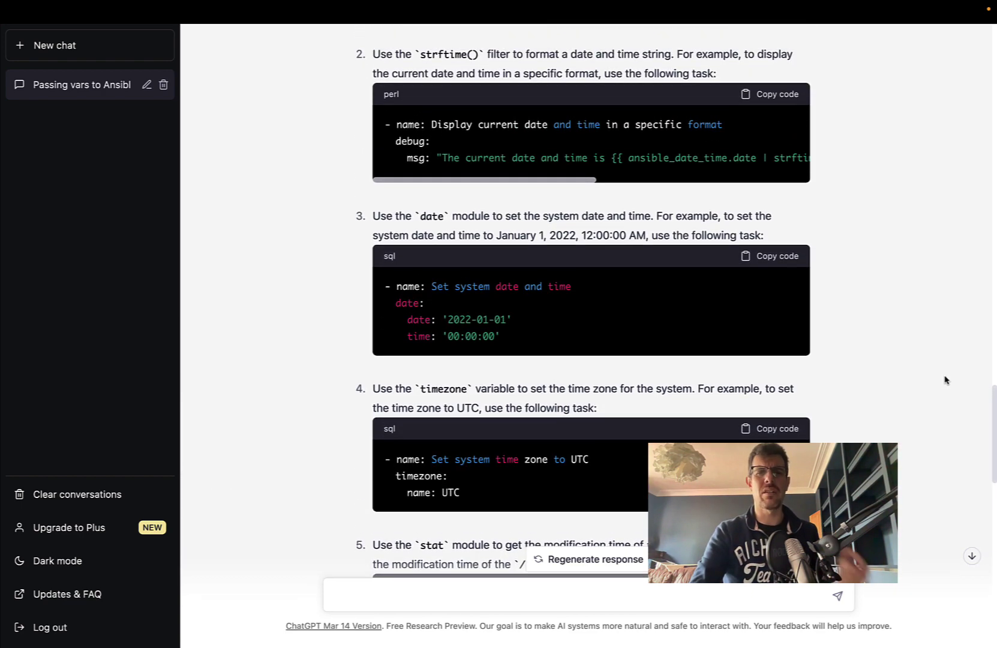
{"action": "scroll", "coordinate": [945, 380], "scroll_direction": "up", "scroll_amount": 7}
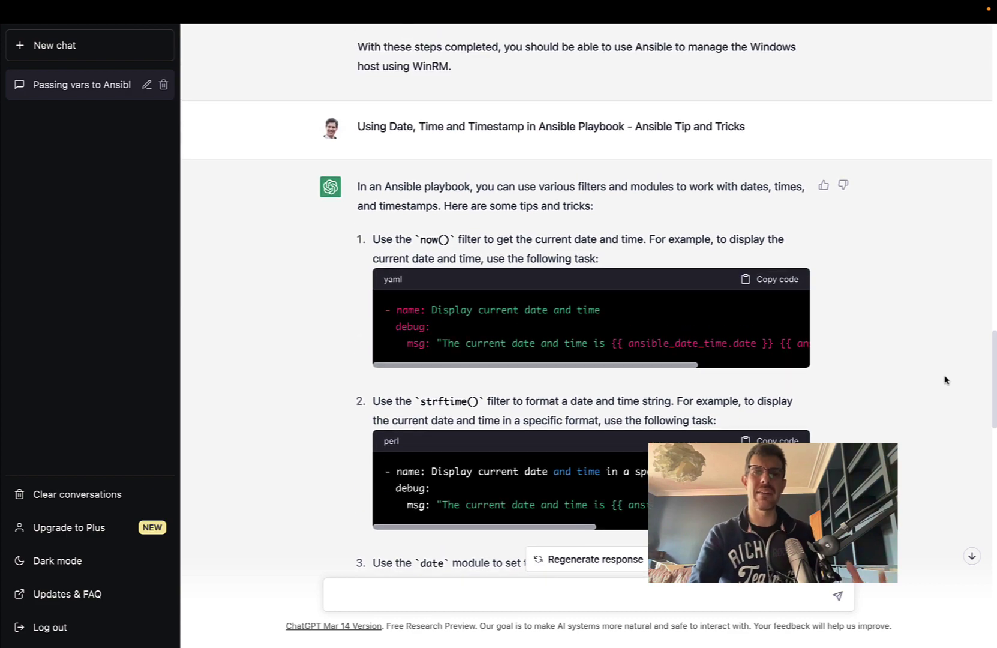
{"action": "scroll", "coordinate": [945, 380], "scroll_direction": "up", "scroll_amount": 5}
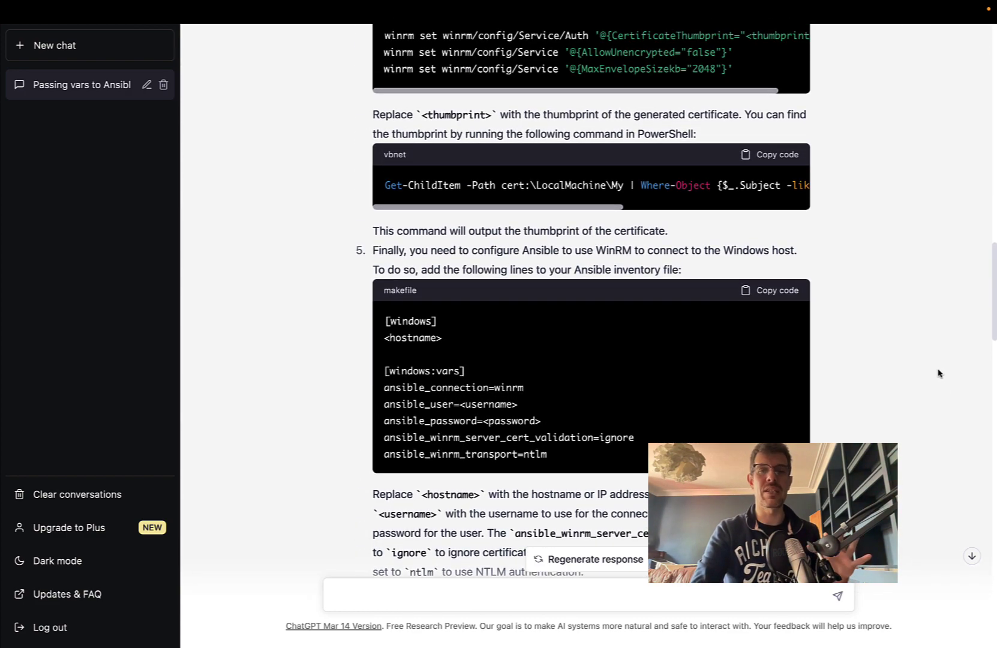
{"action": "scroll", "coordinate": [929, 378], "scroll_direction": "up", "scroll_amount": 6}
{"action": "scroll", "coordinate": [928, 379], "scroll_direction": "up", "scroll_amount": 5}
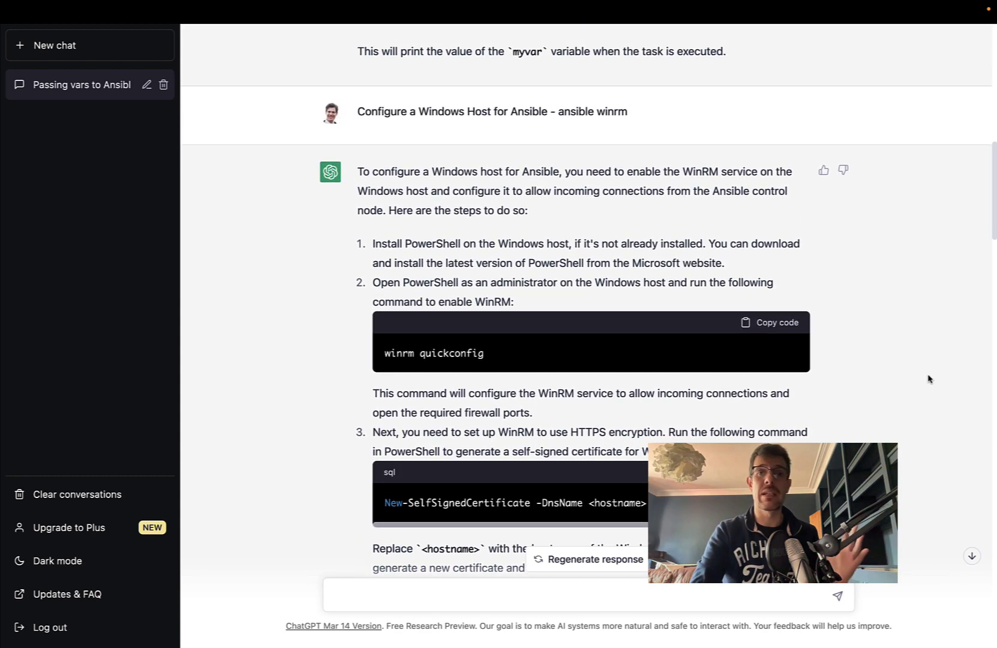
{"action": "scroll", "coordinate": [929, 379], "scroll_direction": "up", "scroll_amount": 1}
{"action": "scroll", "coordinate": [929, 378], "scroll_direction": "up", "scroll_amount": 3}
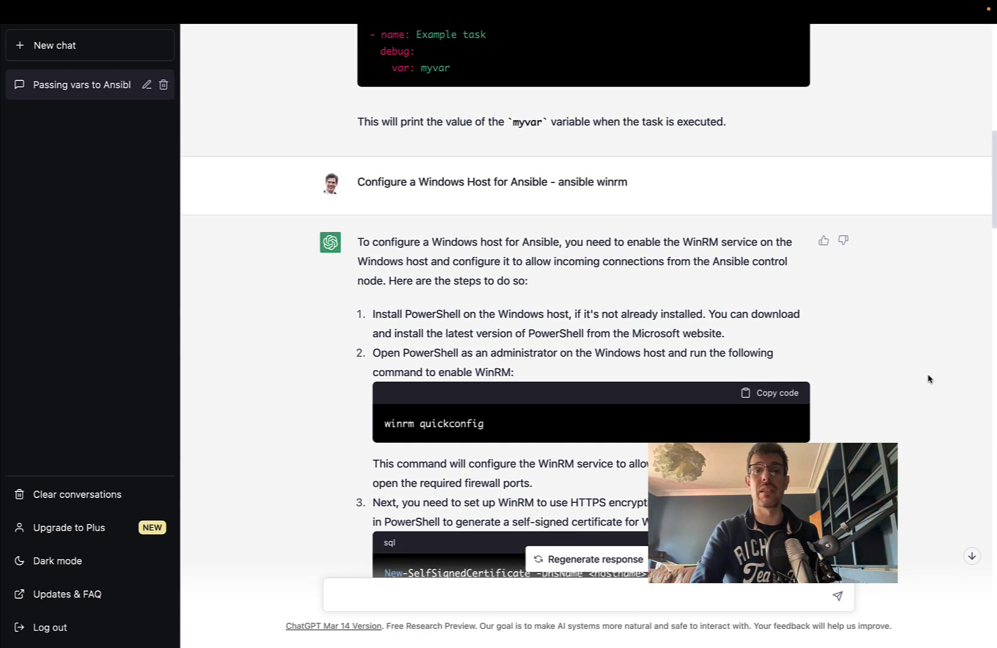
{"action": "scroll", "coordinate": [928, 379], "scroll_direction": "up", "scroll_amount": 3}
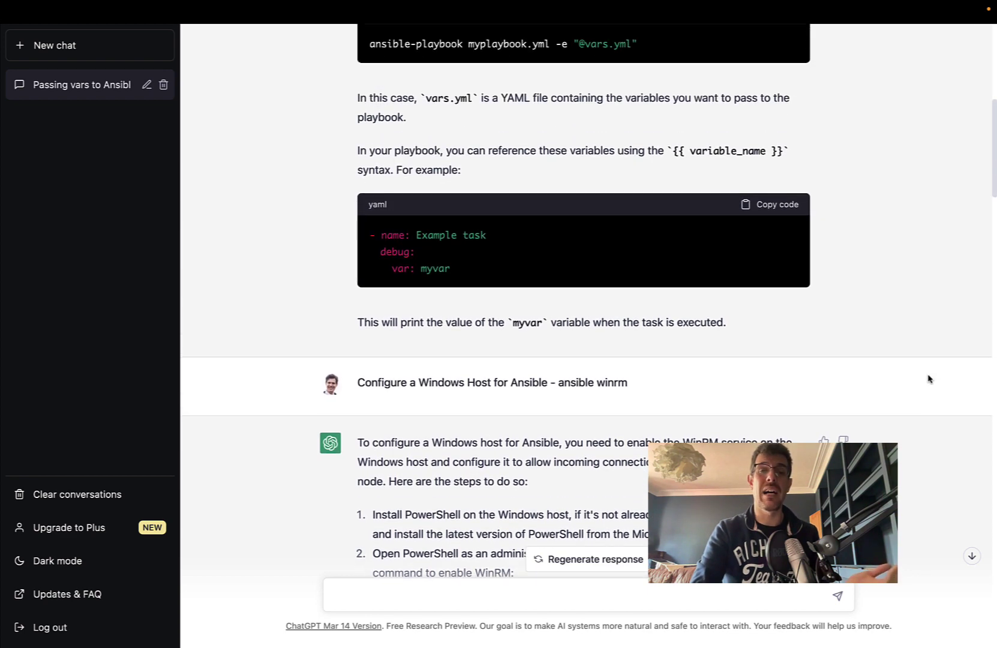
{"action": "scroll", "coordinate": [929, 379], "scroll_direction": "up", "scroll_amount": 4}
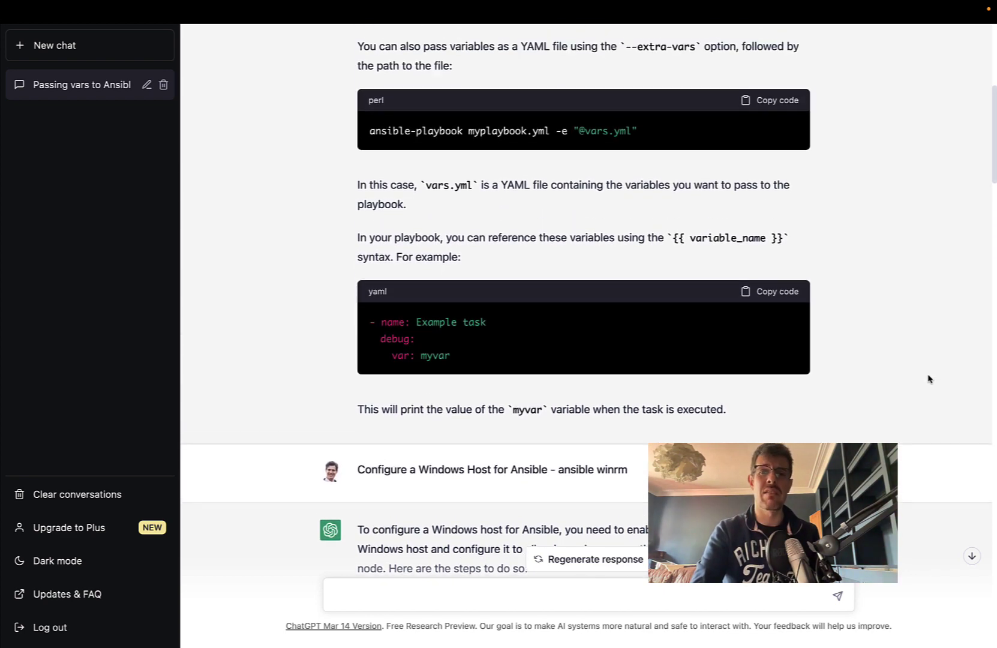
{"action": "scroll", "coordinate": [928, 379], "scroll_direction": "up", "scroll_amount": 3}
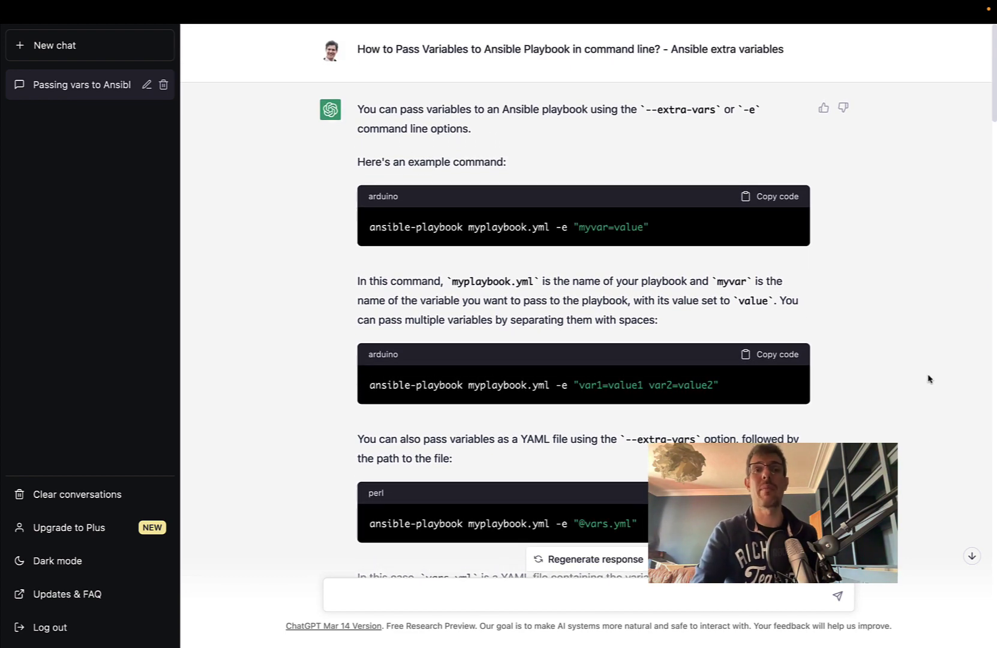
{"action": "scroll", "coordinate": [929, 378], "scroll_direction": "down", "scroll_amount": 5}
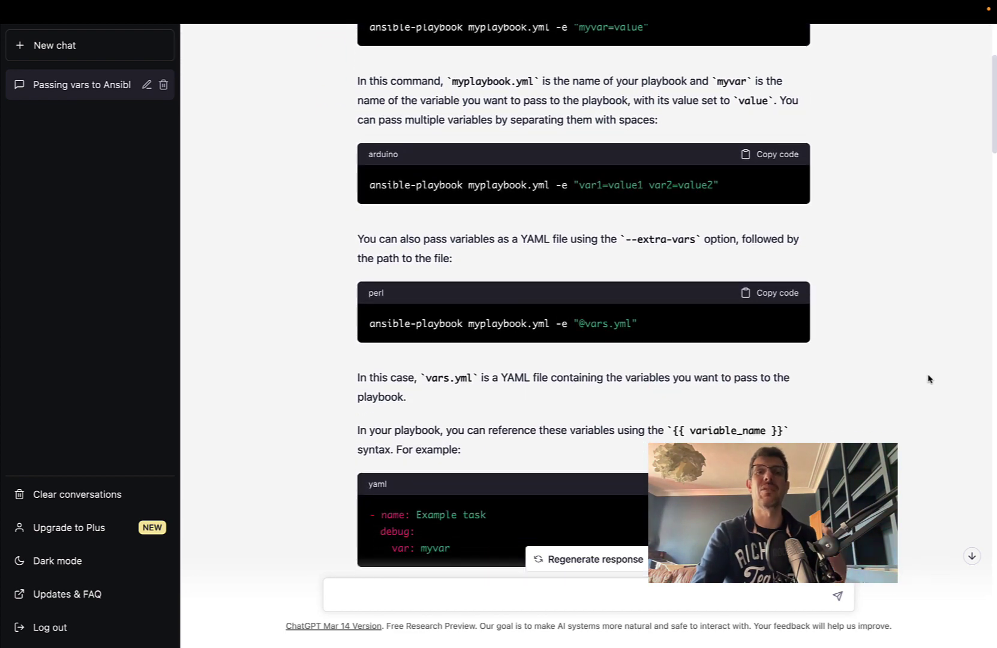
{"action": "scroll", "coordinate": [928, 379], "scroll_direction": "down", "scroll_amount": 3}
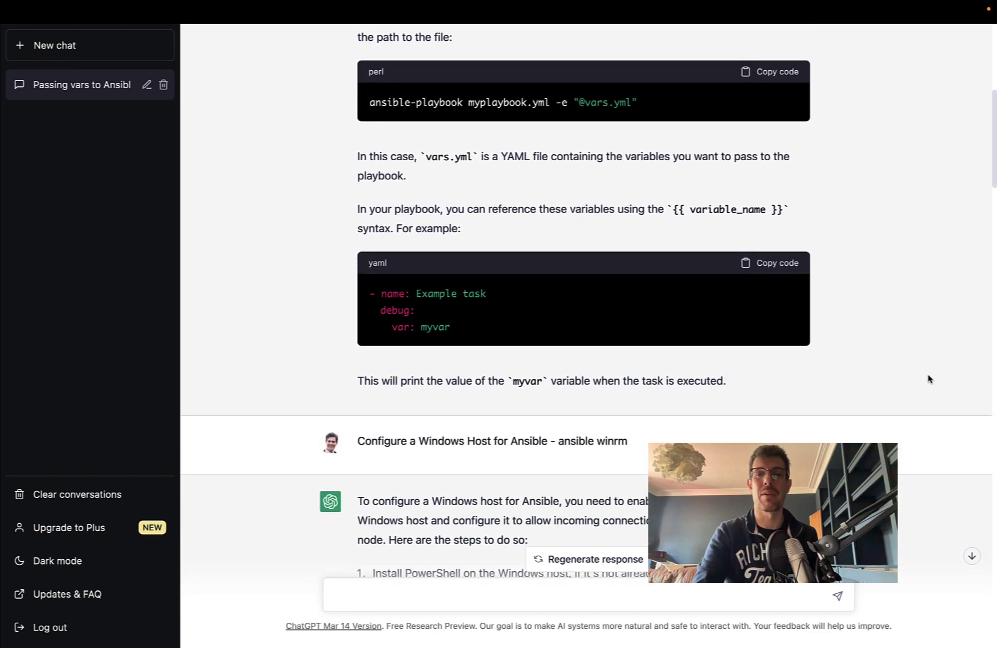
{"action": "scroll", "coordinate": [928, 378], "scroll_direction": "down", "scroll_amount": 7}
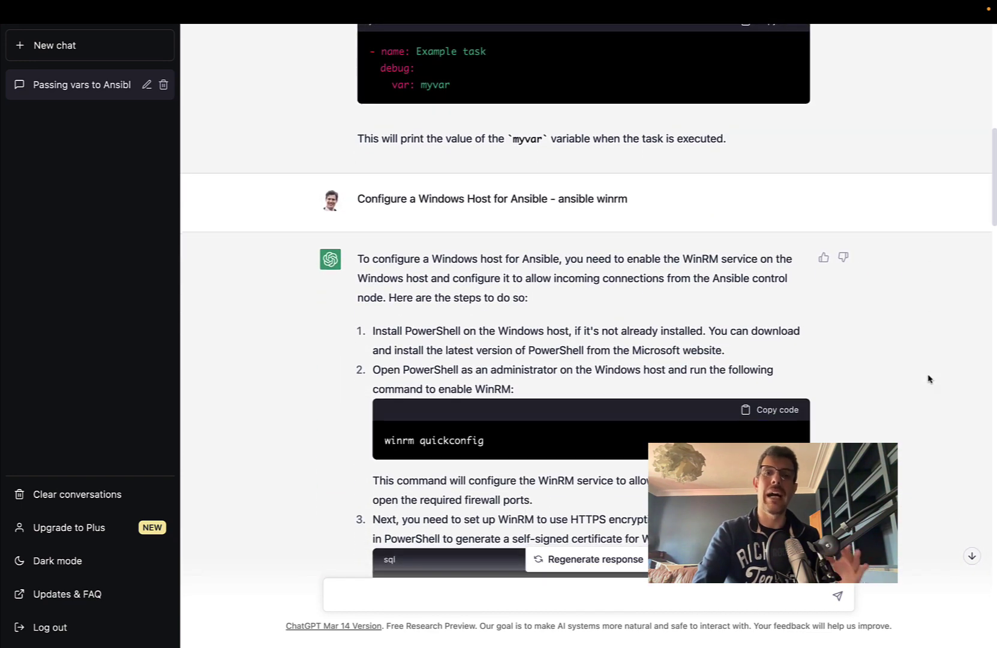
{"action": "scroll", "coordinate": [928, 379], "scroll_direction": "down", "scroll_amount": 4}
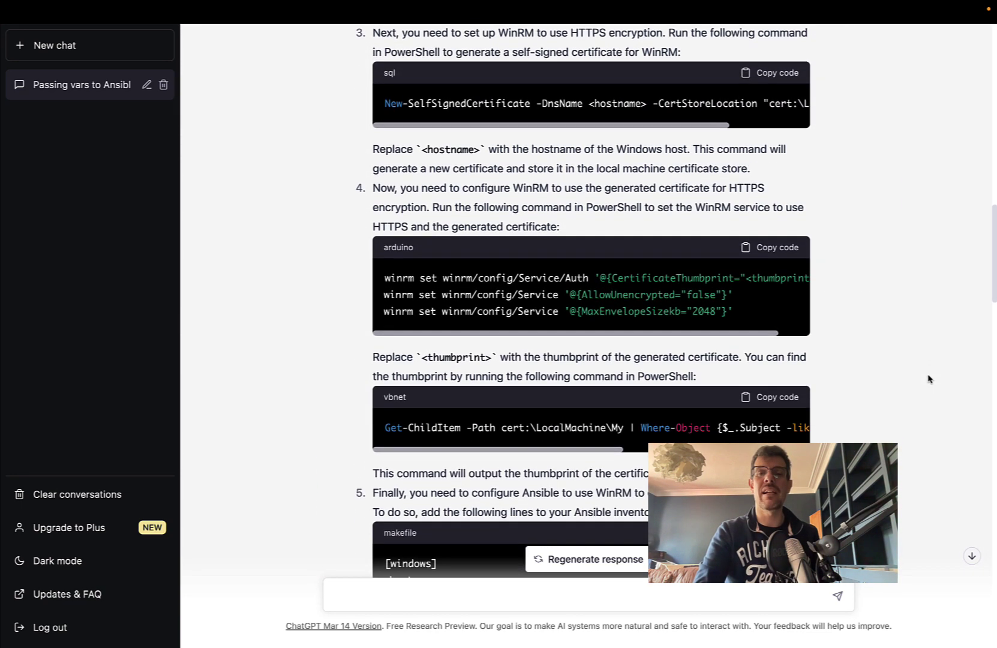
{"action": "scroll", "coordinate": [928, 379], "scroll_direction": "down", "scroll_amount": 6}
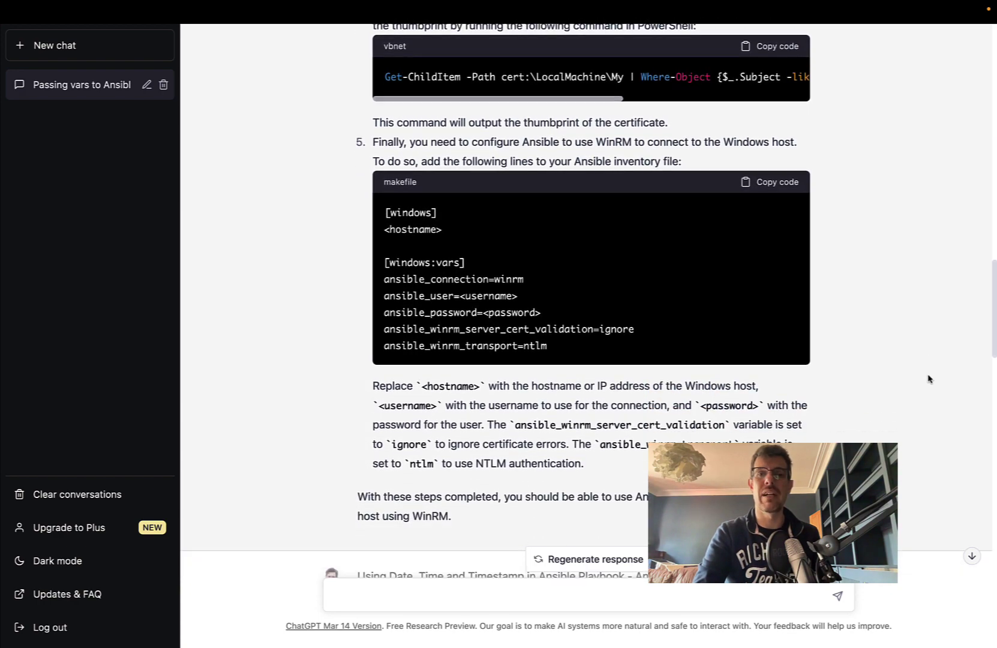
{"action": "scroll", "coordinate": [928, 378], "scroll_direction": "down", "scroll_amount": 10}
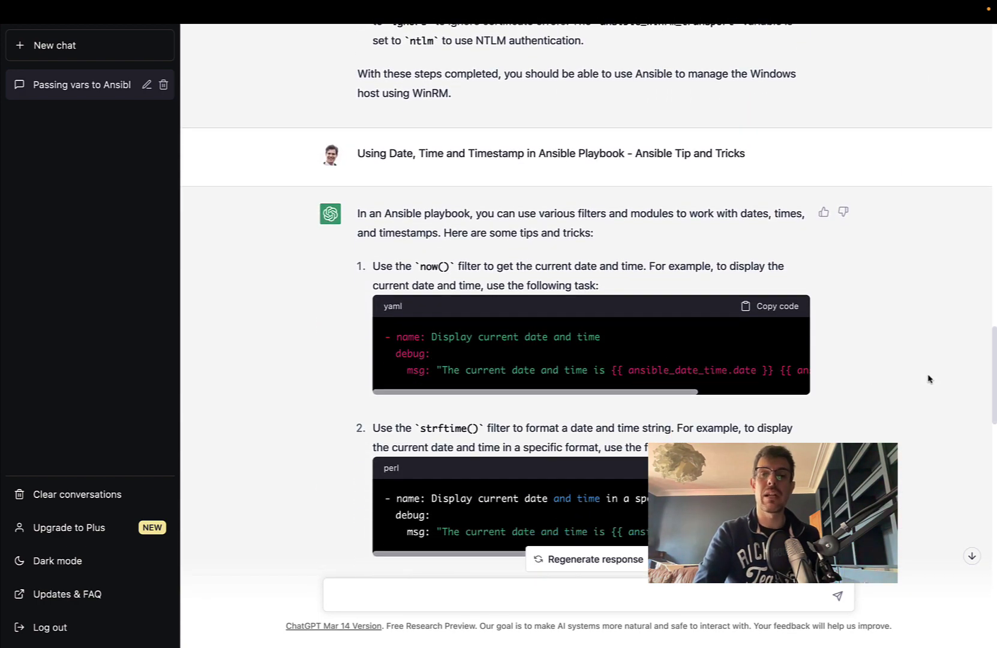
{"action": "scroll", "coordinate": [928, 379], "scroll_direction": "down", "scroll_amount": 13}
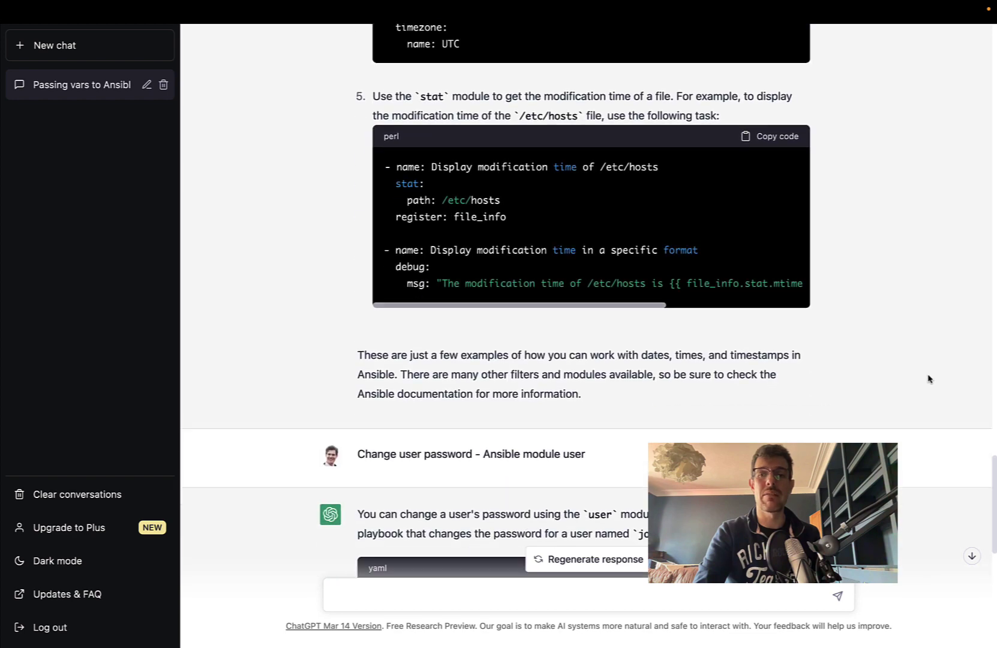
{"action": "scroll", "coordinate": [928, 378], "scroll_direction": "down", "scroll_amount": 8}
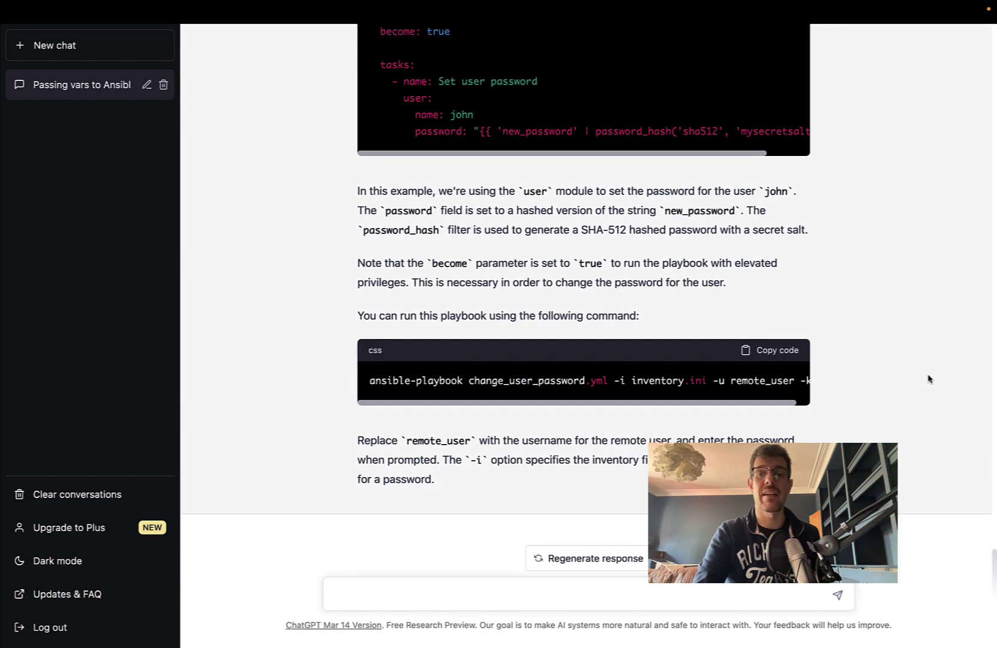